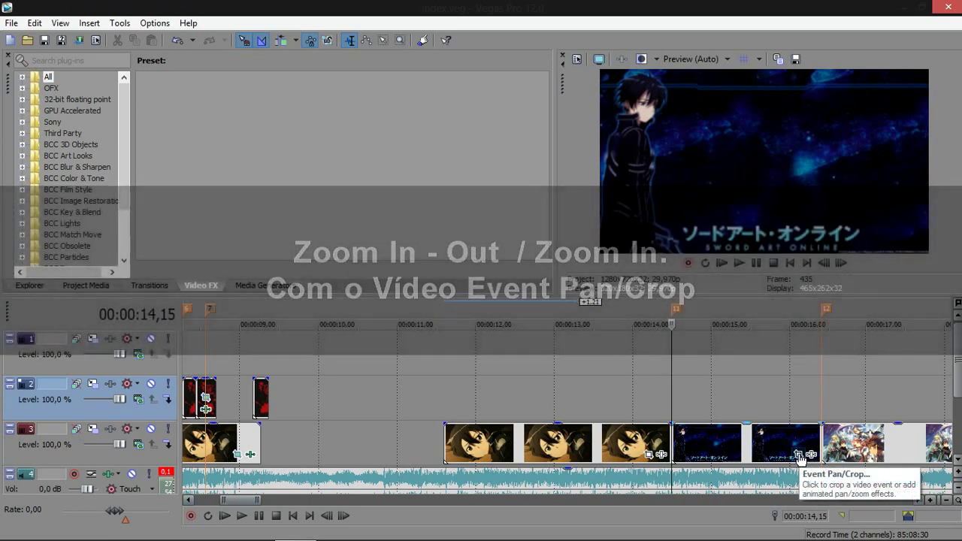
Step: Look at the Event Pan/Crop settings of the image event between markers 11 and 12
click(799, 456)
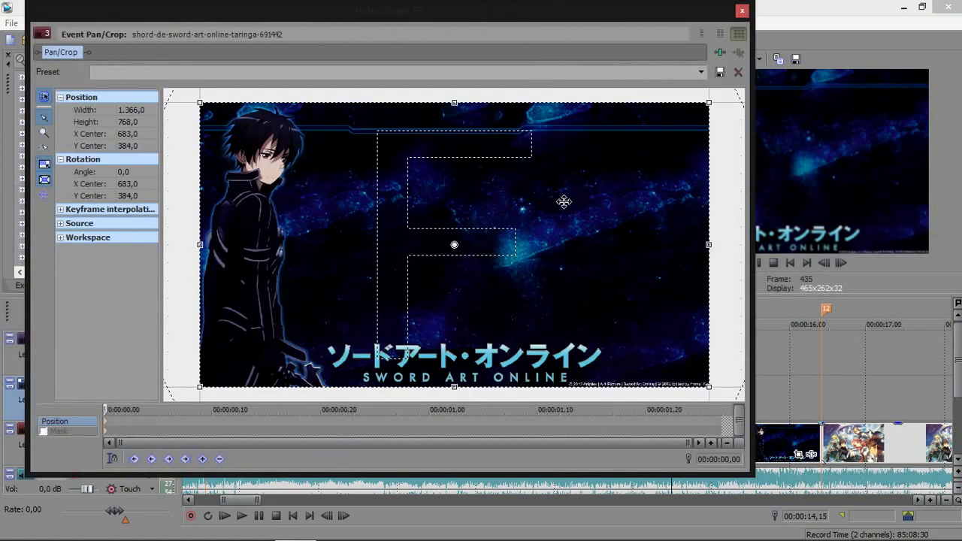
scroll(554, 198, down, 2)
scroll(555, 197, up, 2)
click(742, 11)
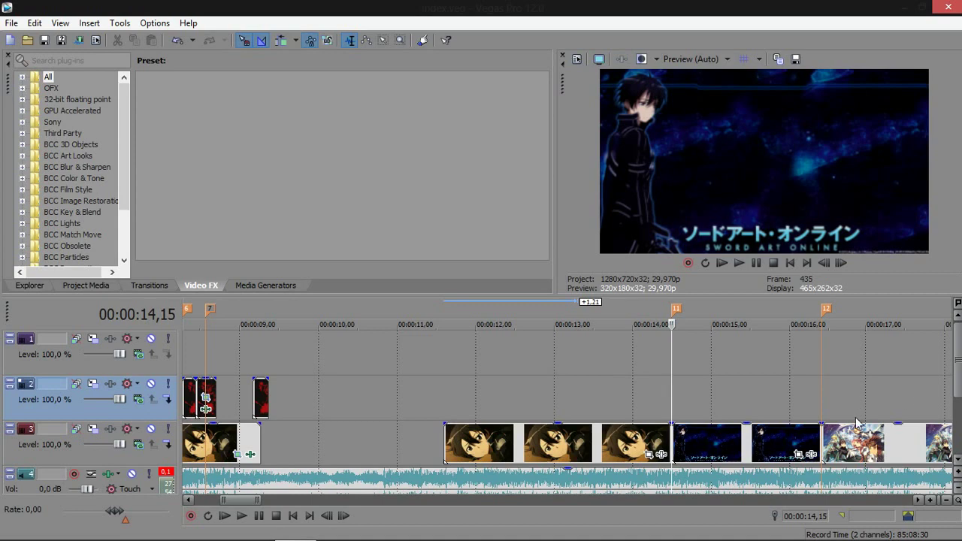
Step: Check the frames at markers 11 and 12, and play the timeline from the start of the Kirito close-up event at 00:00:11,18
click(826, 367)
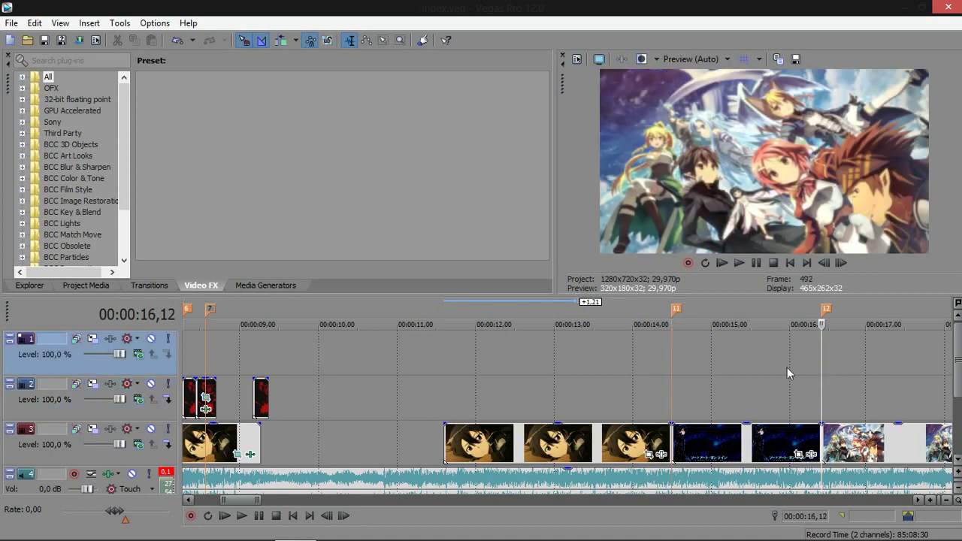
click(672, 364)
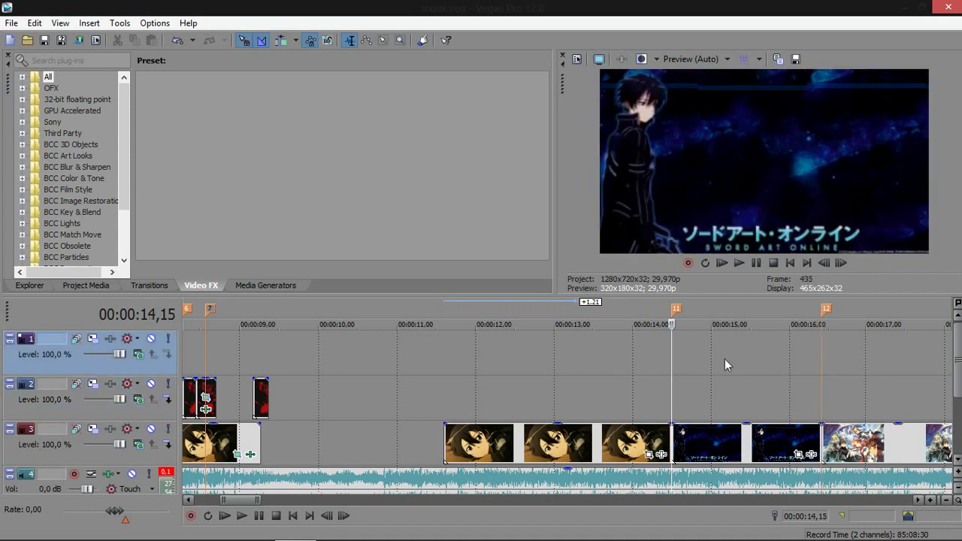
click(822, 358)
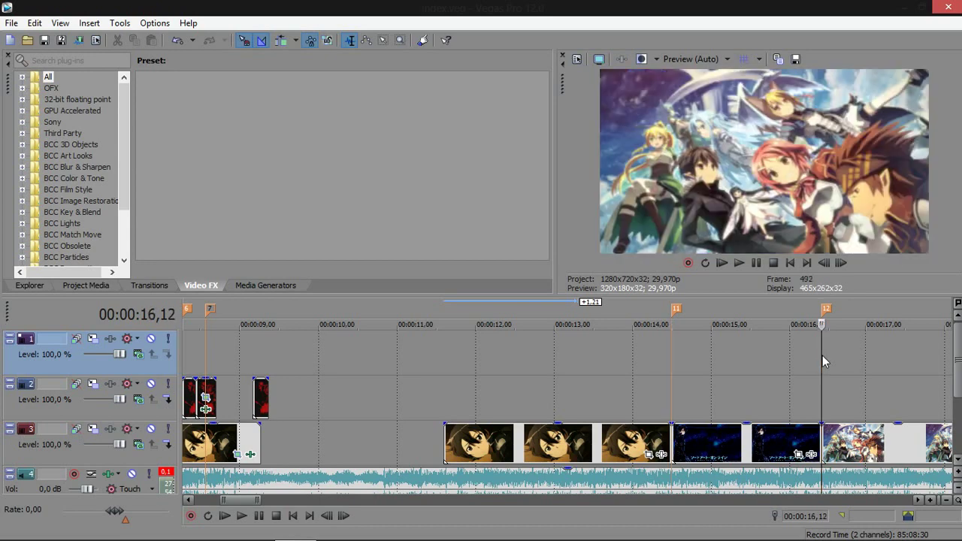
click(670, 375)
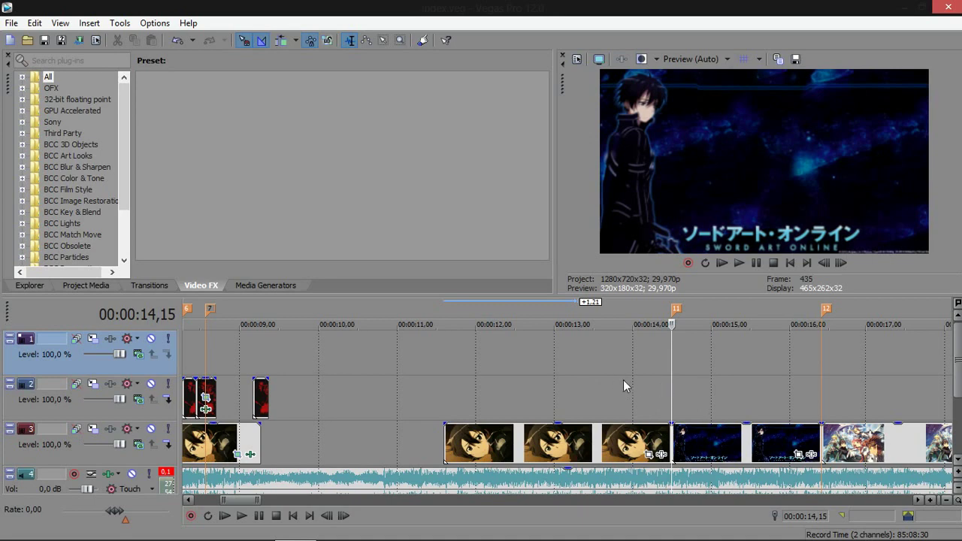
click(442, 391)
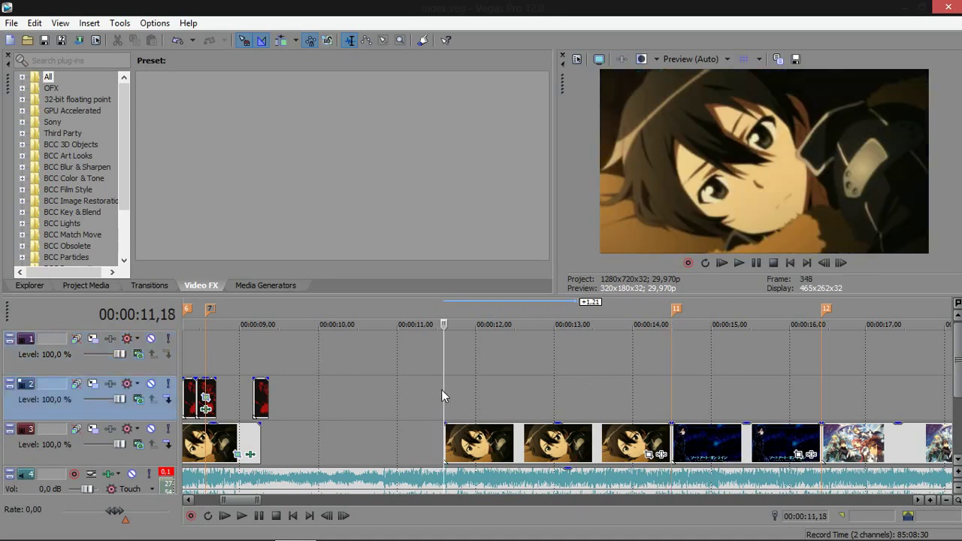
key(space)
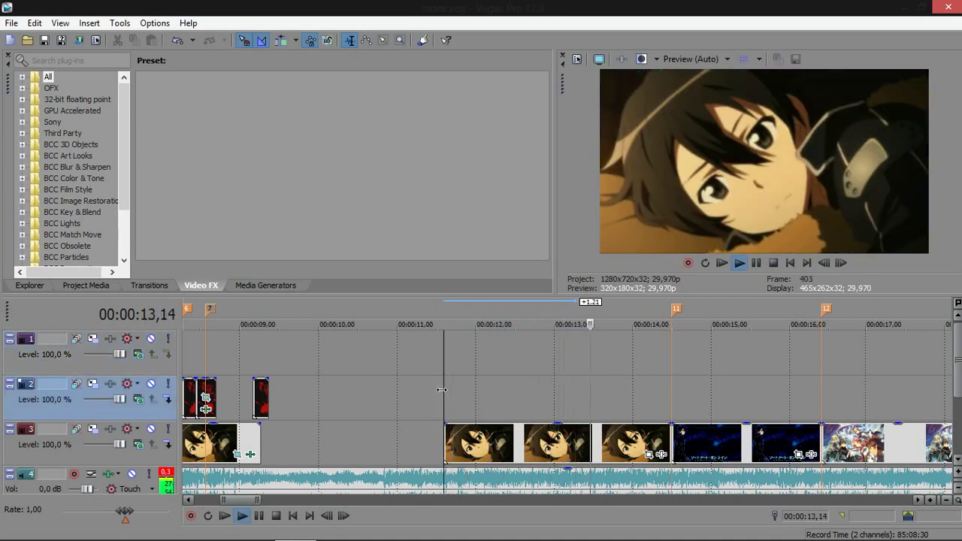
key(space)
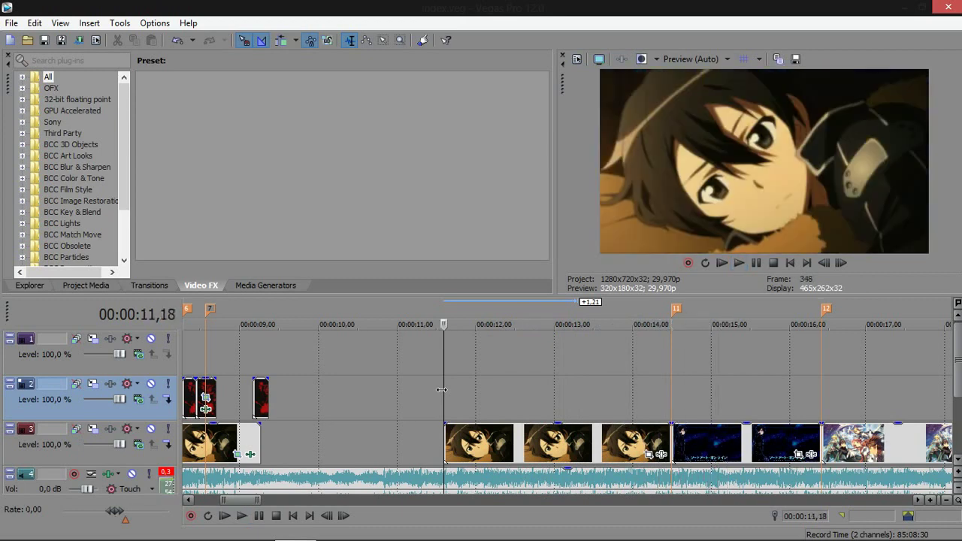
Step: Split the Kirito close-up event on track 3 at 00:00:14,05, ten frames before marker 11
click(673, 436)
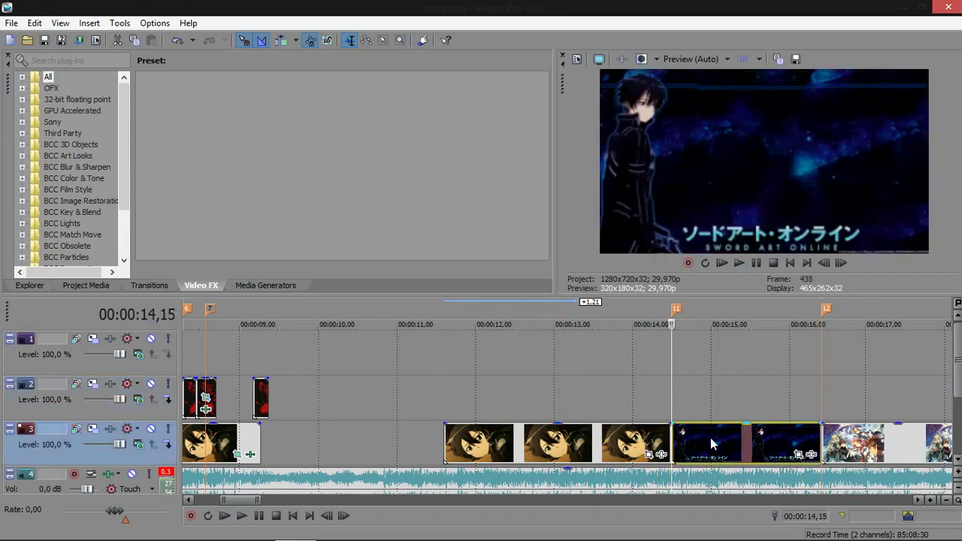
scroll(710, 438, up, 1)
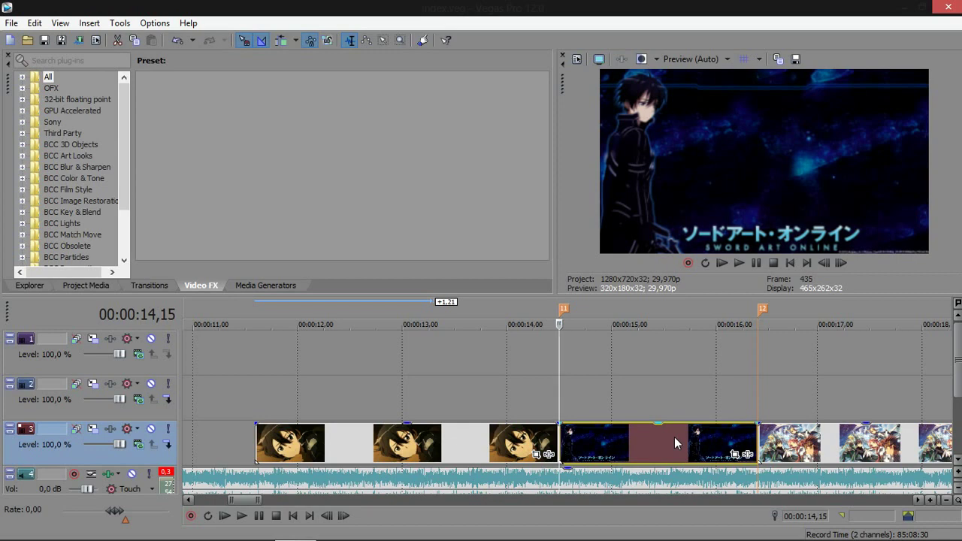
key(Left)
key(Left)
key(Left)
key(Left)
key(Left)
key(Left)
key(Left)
key(Left)
key(Left)
key(Left)
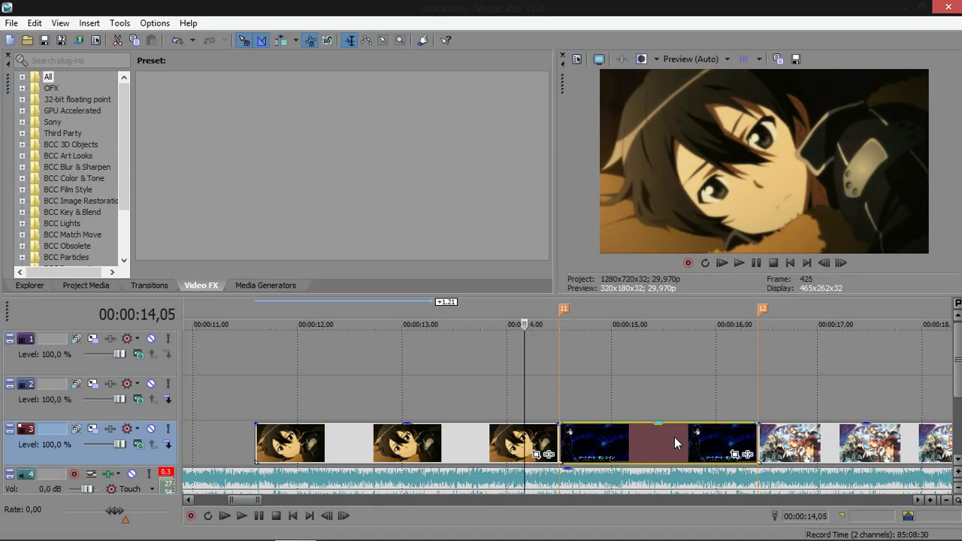
click(524, 442)
key(s)
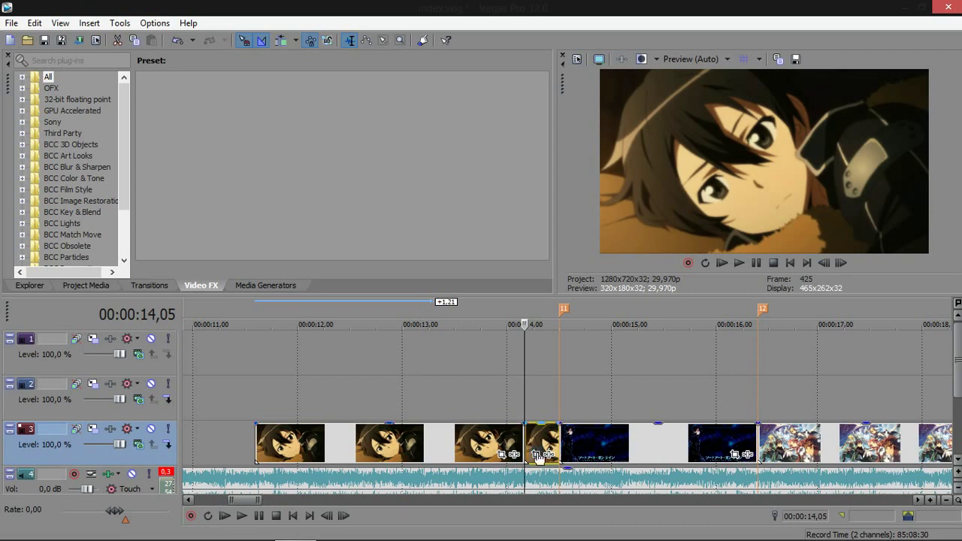
Step: Animate a zoom-in on the short close-up segment with a Pan/Crop keyframe at 00:00:00,10, about 11,7 wide by 6,6 high
scroll(532, 445, up, 1)
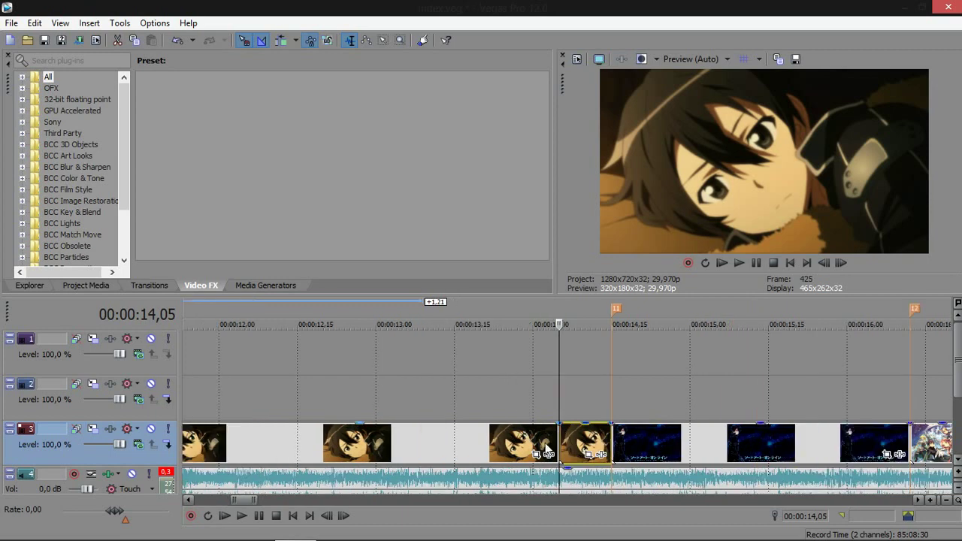
click(588, 454)
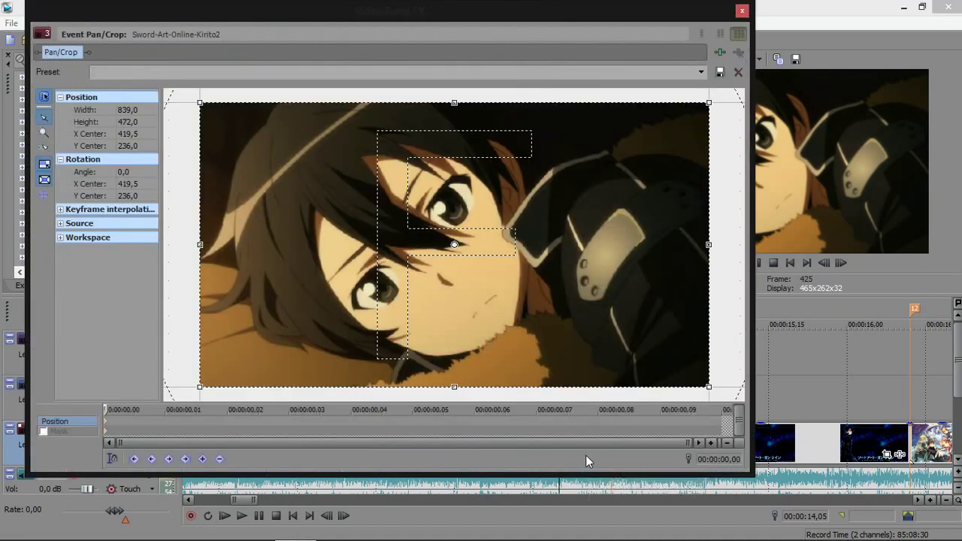
mouse_move(647, 11)
mouse_down()
mouse_move(425, 22)
mouse_move(641, 14)
mouse_up()
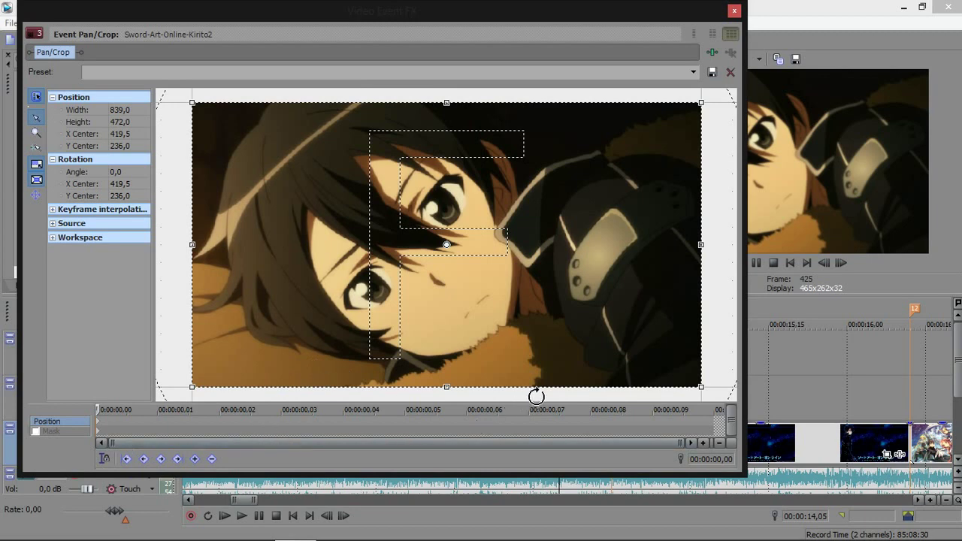
click(714, 425)
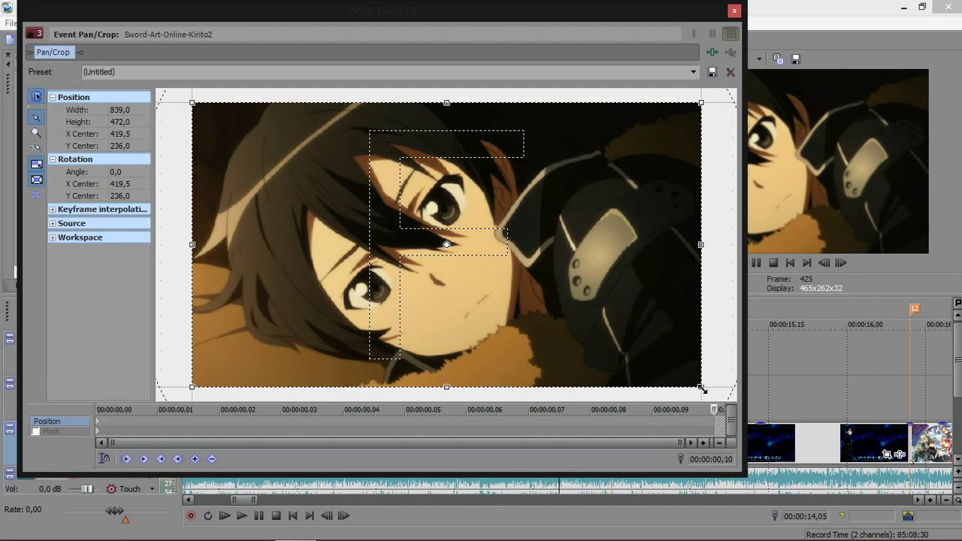
drag(701, 388, 451, 250)
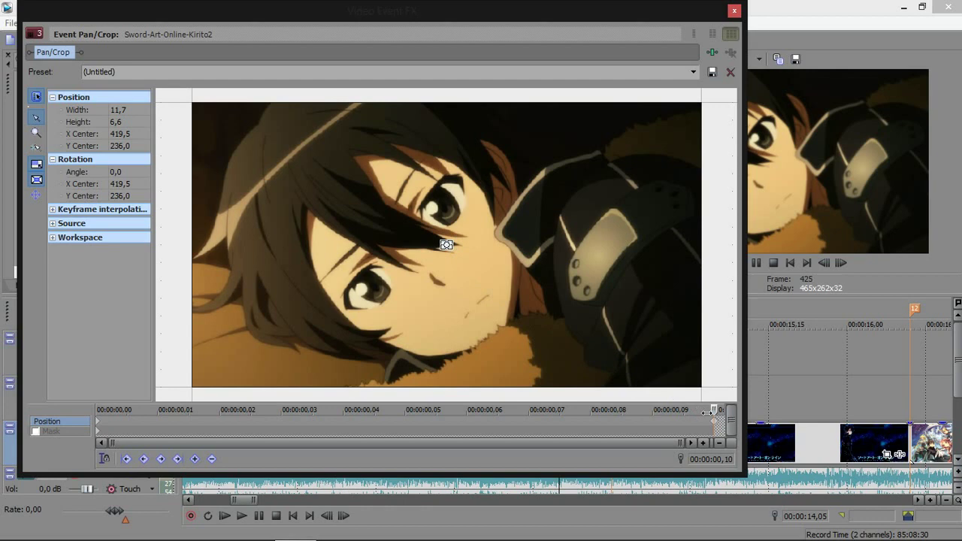
click(734, 11)
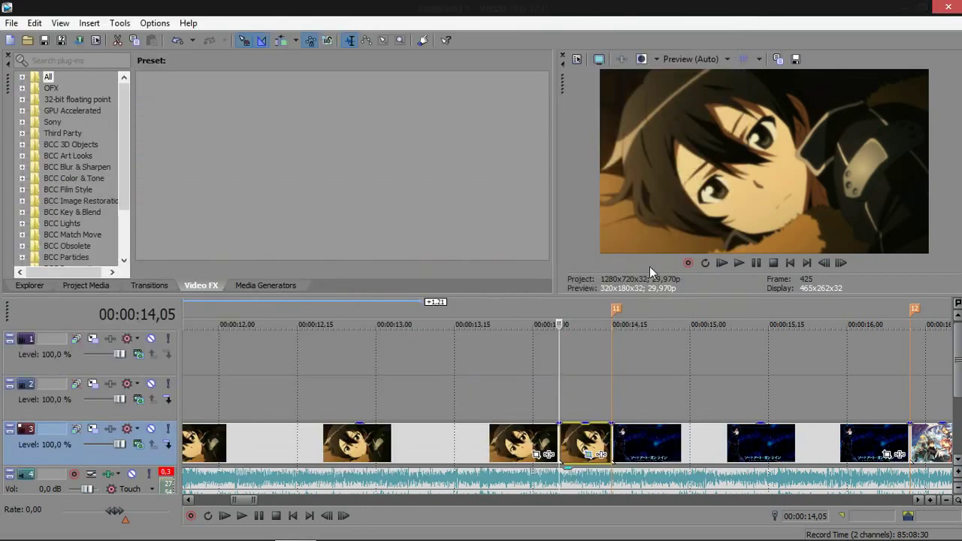
Step: Play the zoom-in on the short close-up segment and step frame by frame through it up to marker 11
key(space)
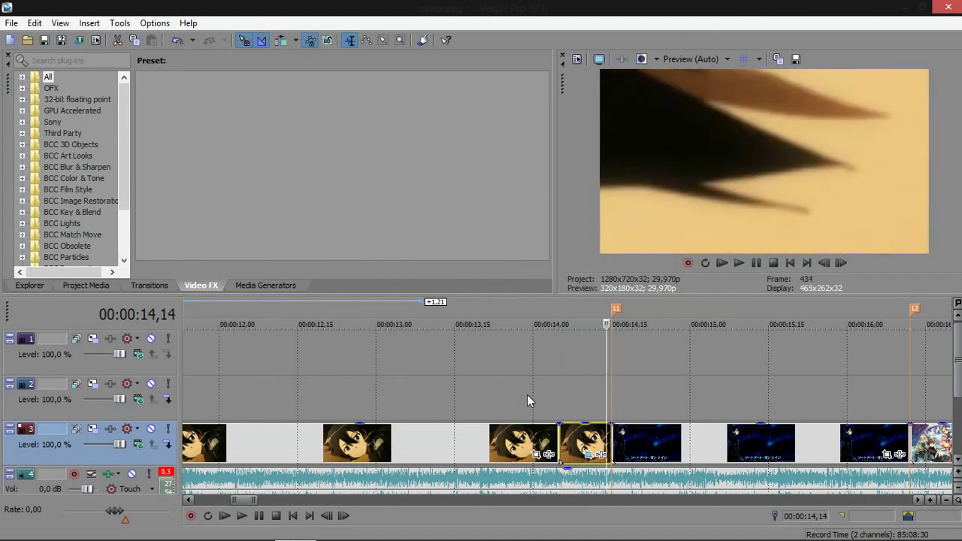
key(Return)
key(Left)
key(Left)
key(Left)
key(Left)
key(Left)
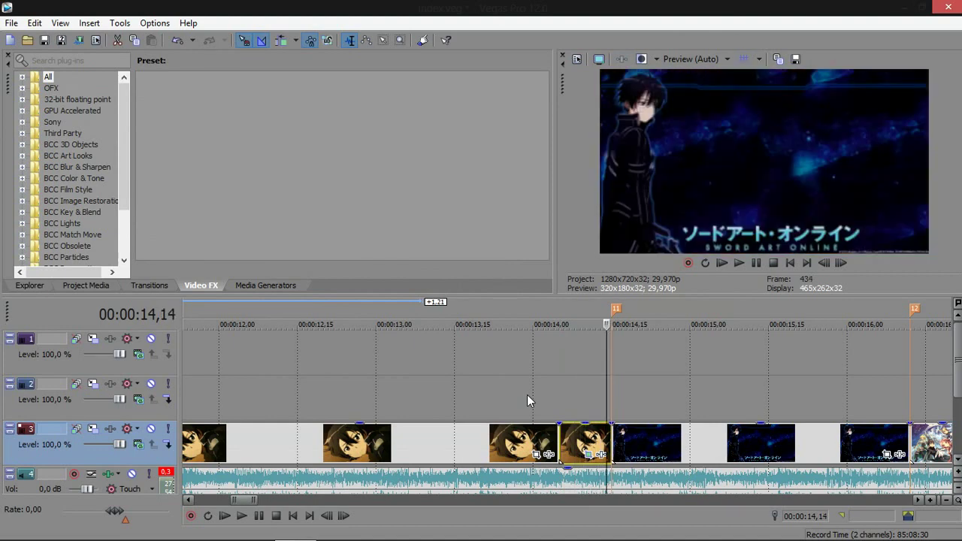
key(Left)
key(Left)
key(Left)
key(Left)
key(Left)
key(Left)
key(Right)
key(Right)
key(Right)
key(Right)
key(Right)
key(Right)
key(Right)
key(Right)
key(Right)
key(Right)
key(Right)
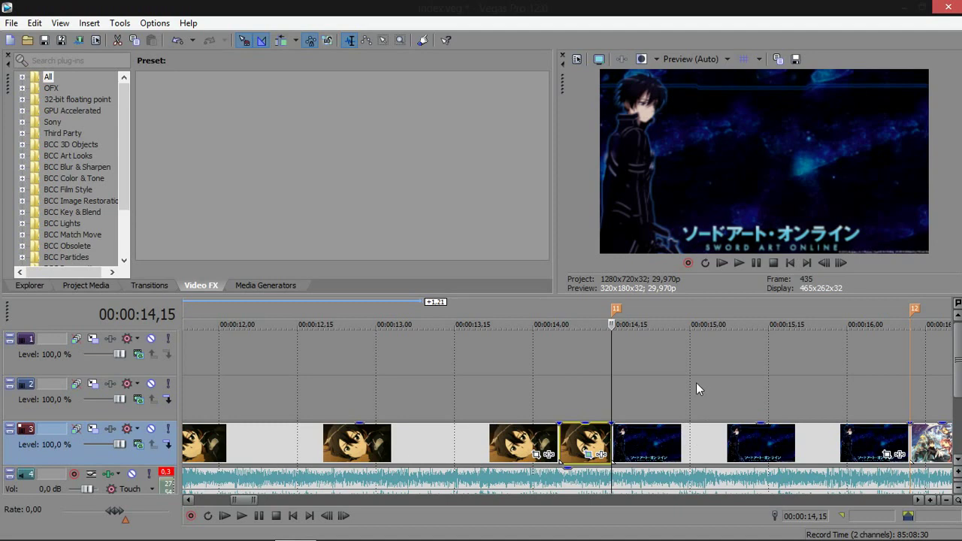
Step: Split the dark blue image event after marker 11 at 00:00:14,25, ten frames past its start
key(Right)
key(Right)
key(Right)
key(Right)
key(Right)
key(Right)
key(Right)
key(Right)
key(Right)
key(Right)
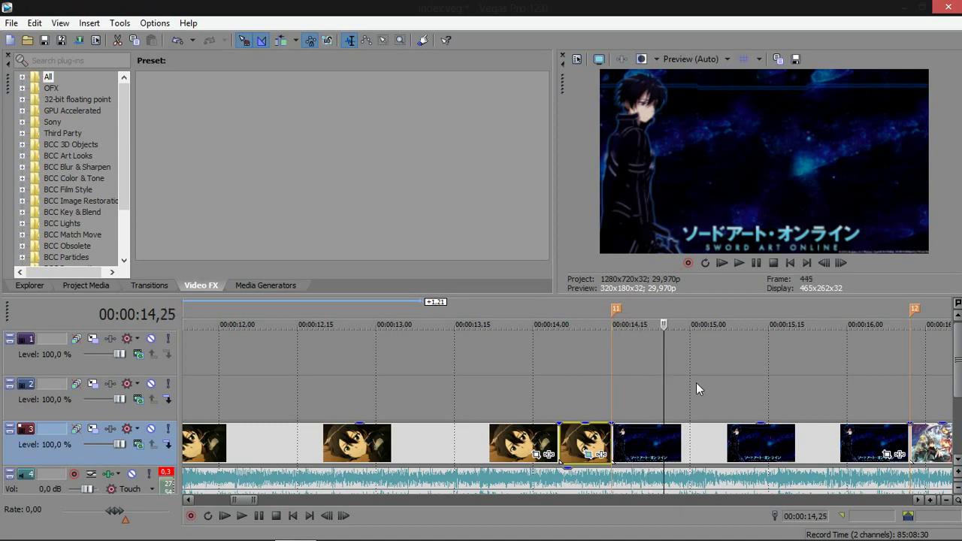
click(610, 439)
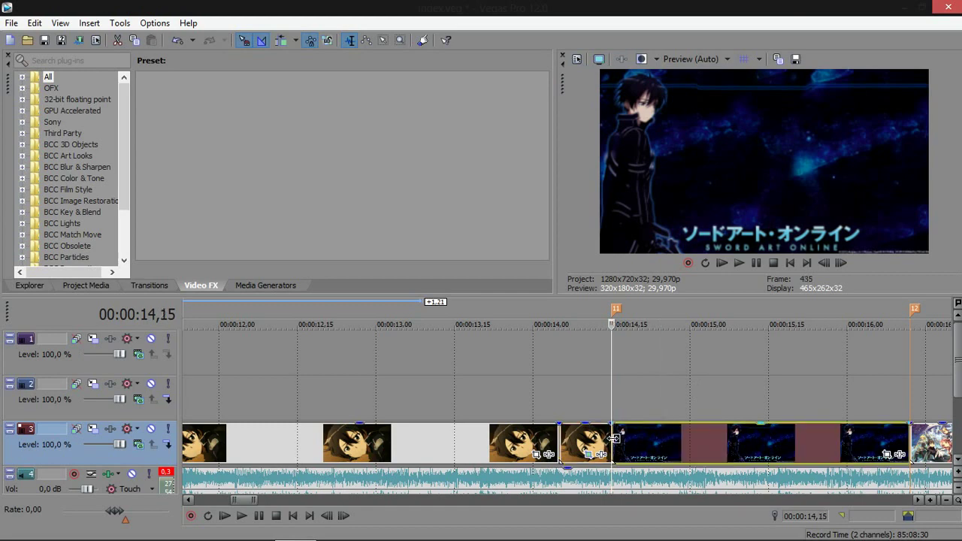
key(Right)
key(Right)
key(Right)
key(Right)
key(Right)
key(Right)
key(Right)
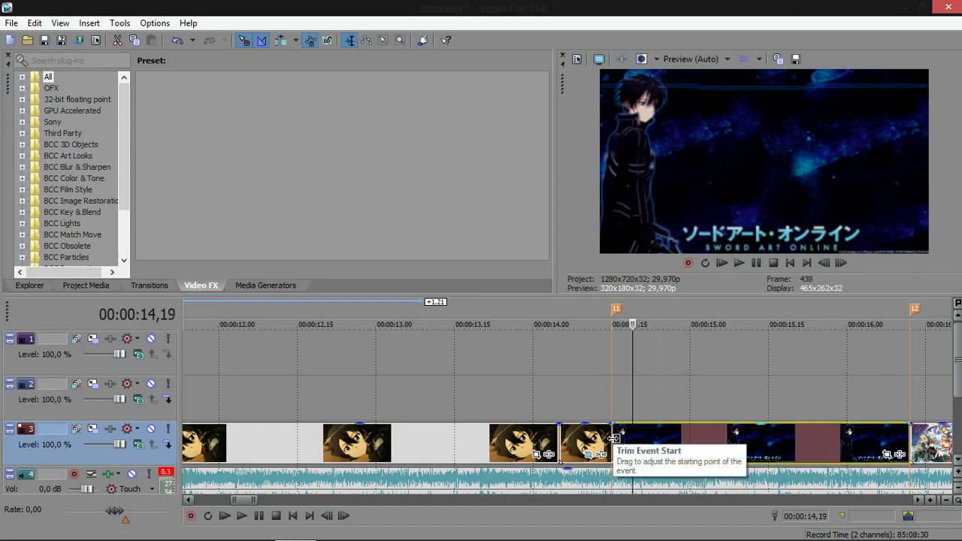
key(Right)
key(Right)
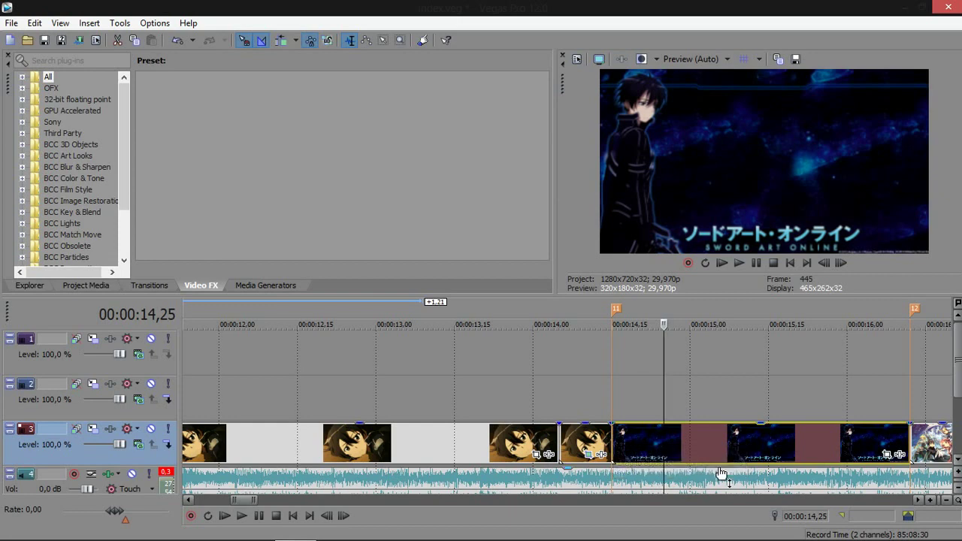
key(s)
Step: Set the first ten-frame blue segment's initial Pan/Crop frame to about 15,3 by 8,6, and restore the full frame at 00:00:00,10
click(640, 455)
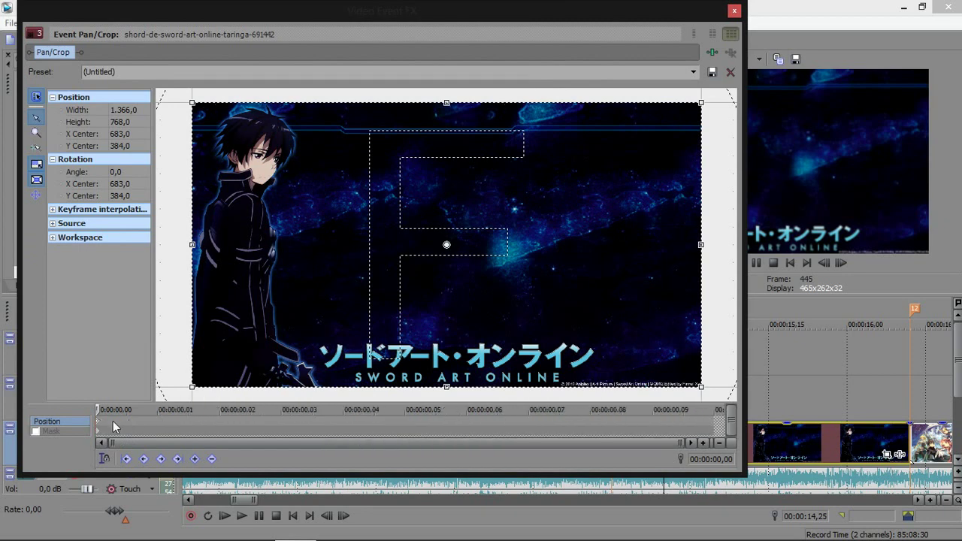
drag(702, 388, 458, 248)
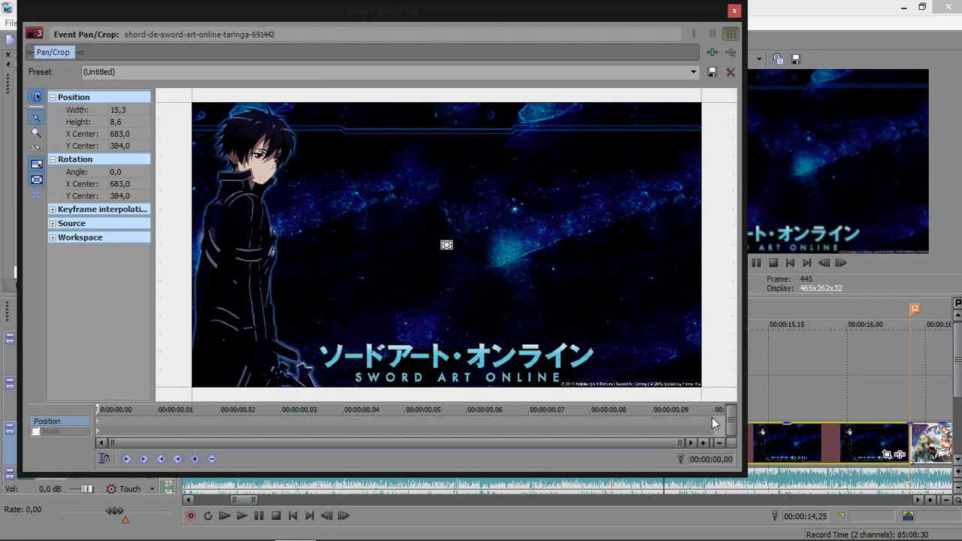
right_click(524, 238)
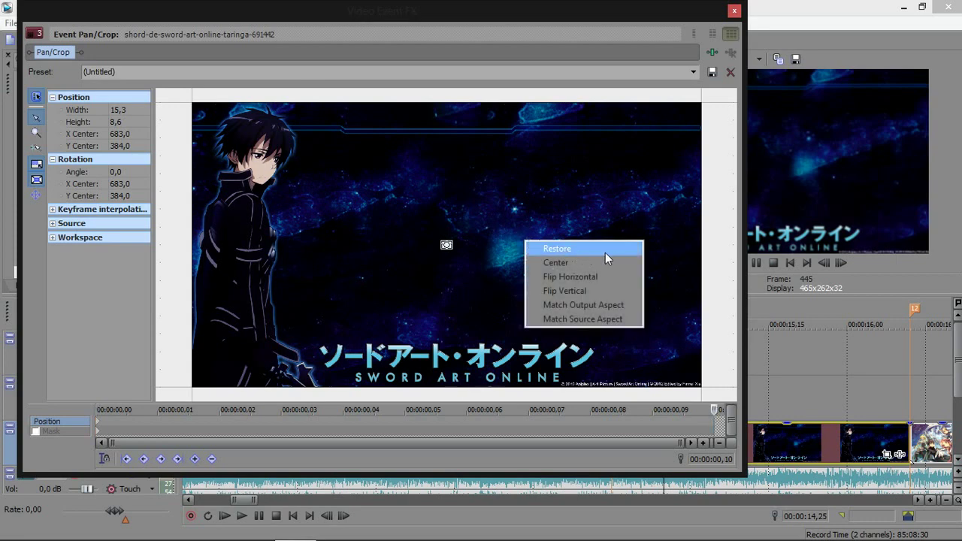
click(583, 248)
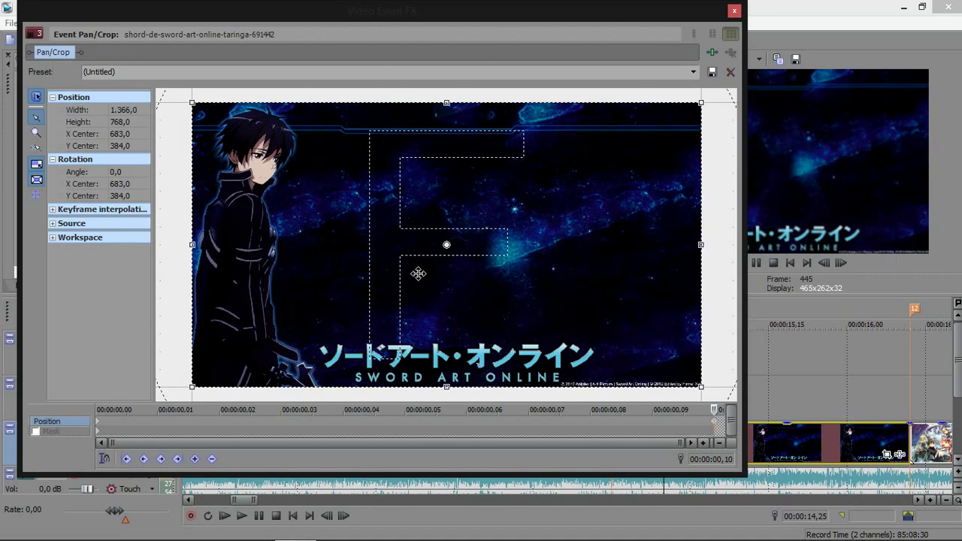
click(734, 11)
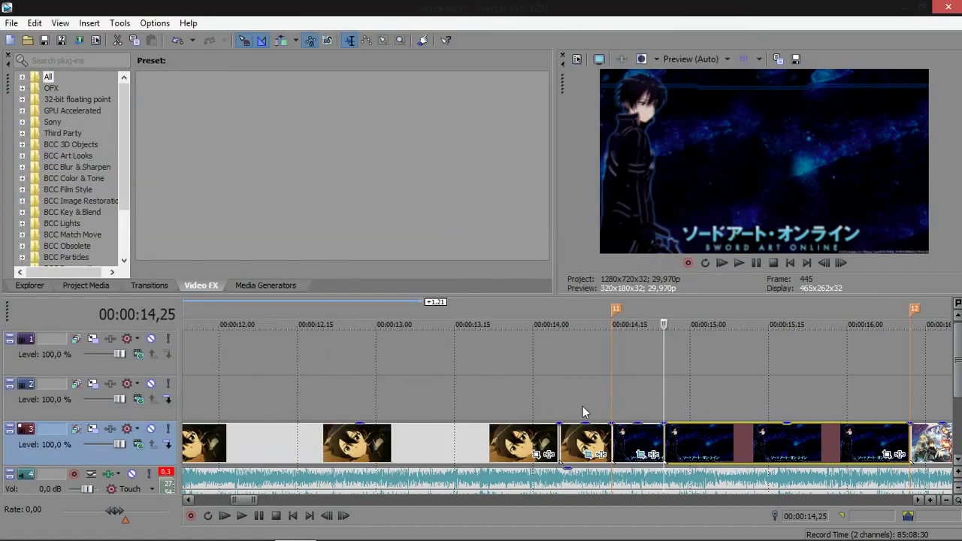
Step: Play the timeline across marker 11 to preview the zoom transition between the two images
click(540, 396)
key(space)
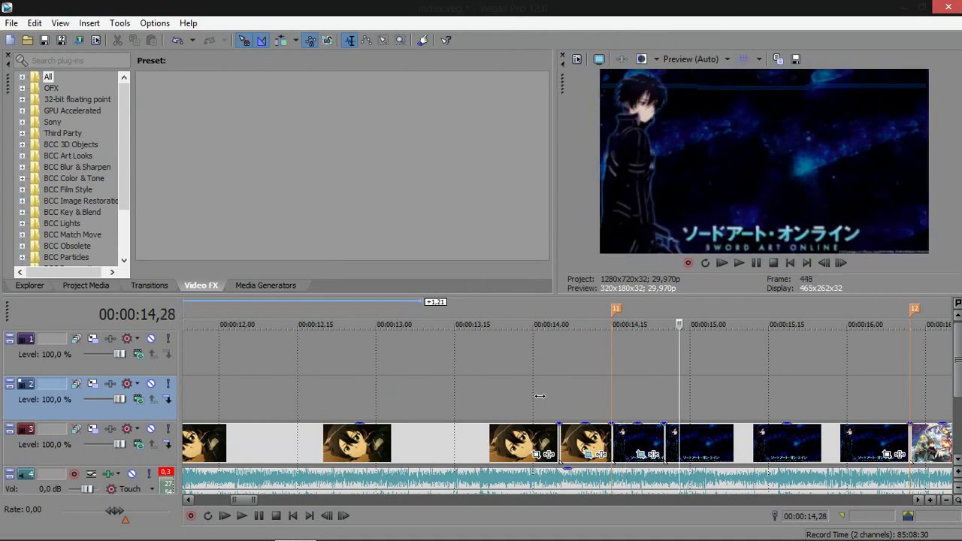
scroll(617, 429, down, 2)
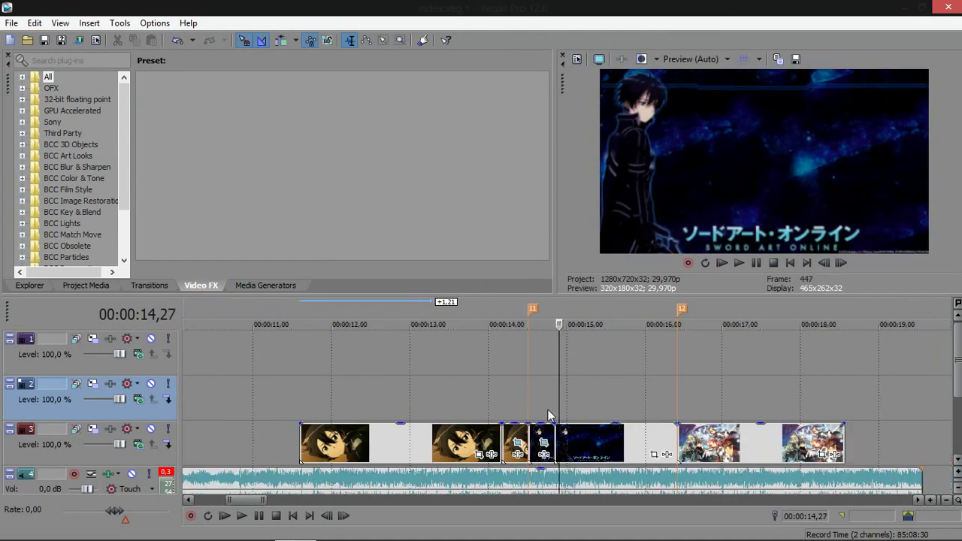
click(481, 412)
key(space)
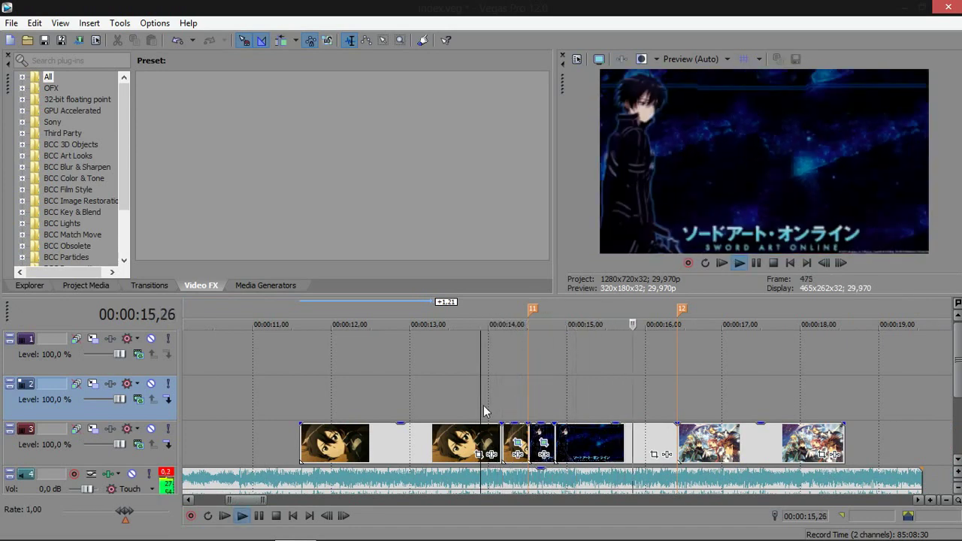
key(space)
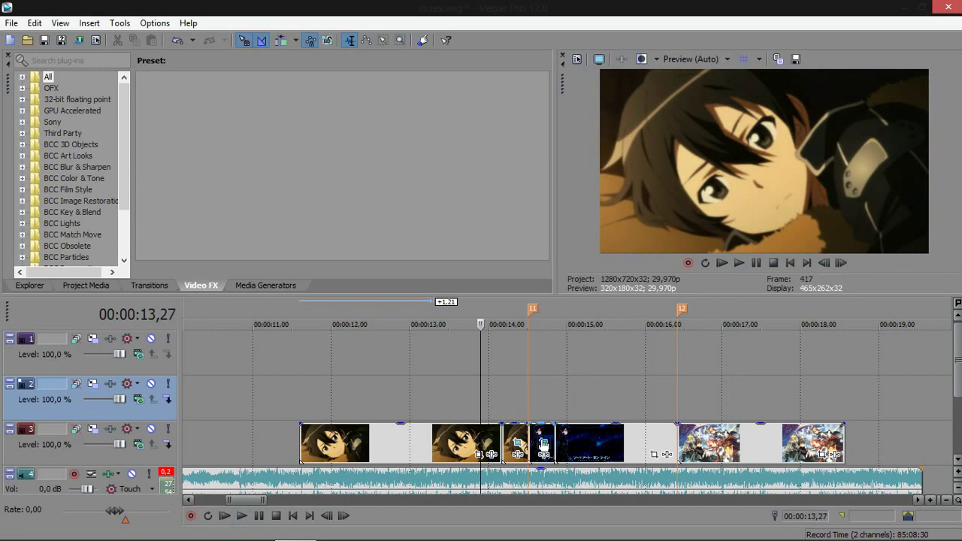
Step: Trim four frames off the outer ends of the short close-up and blue segments on either side of marker 11
click(546, 447)
scroll(545, 451, up, 3)
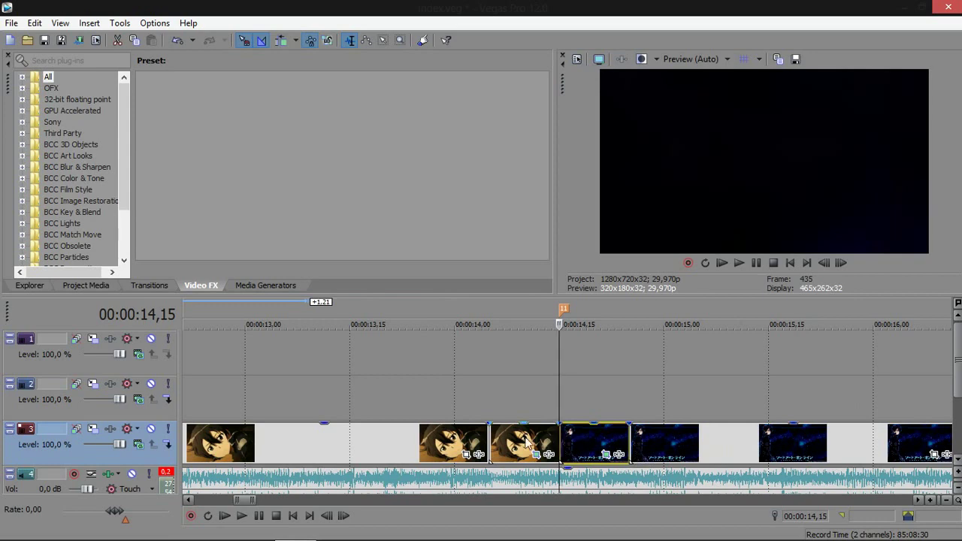
click(493, 433)
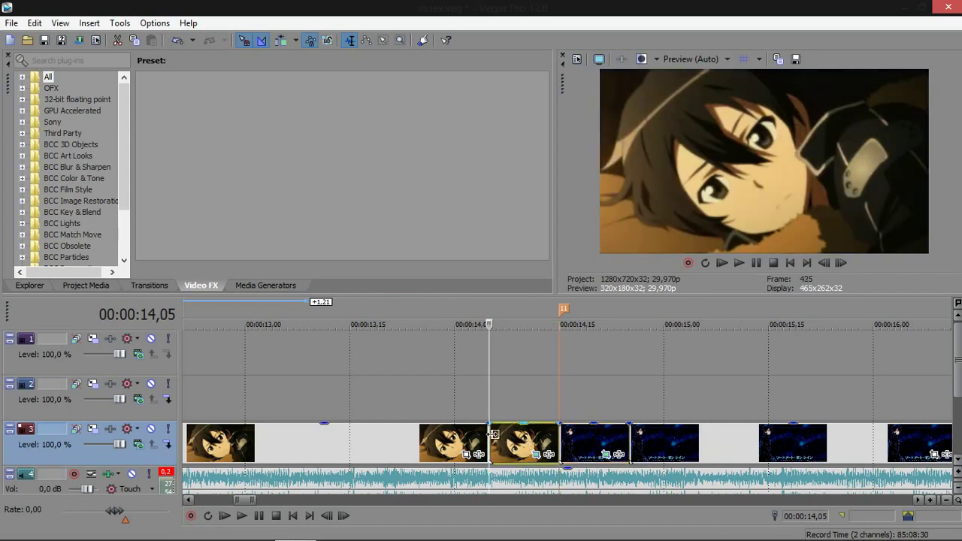
drag(493, 434, 524, 434)
drag(632, 436, 600, 437)
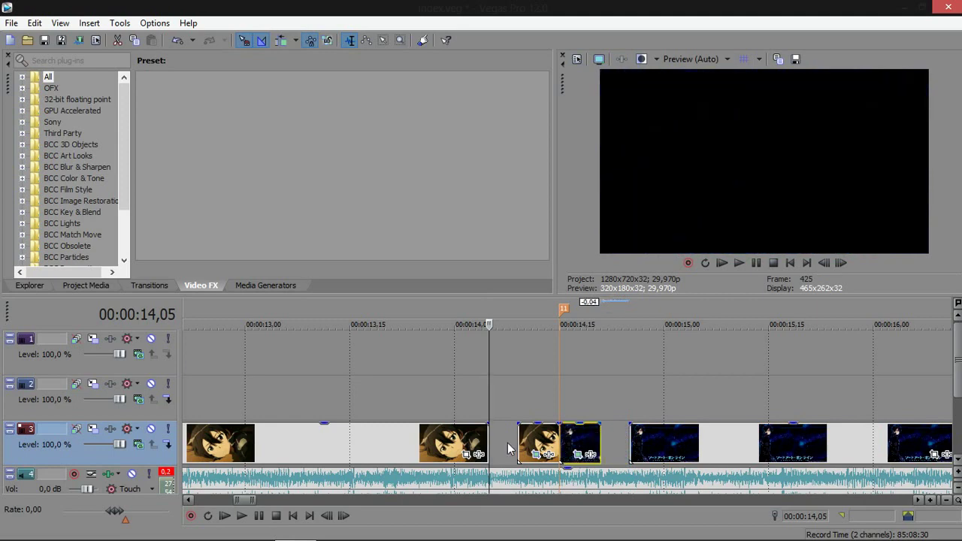
Step: Extend the neighbouring long close-up and blue events by four frames to close the gaps beside the shortened segments
drag(489, 439, 515, 440)
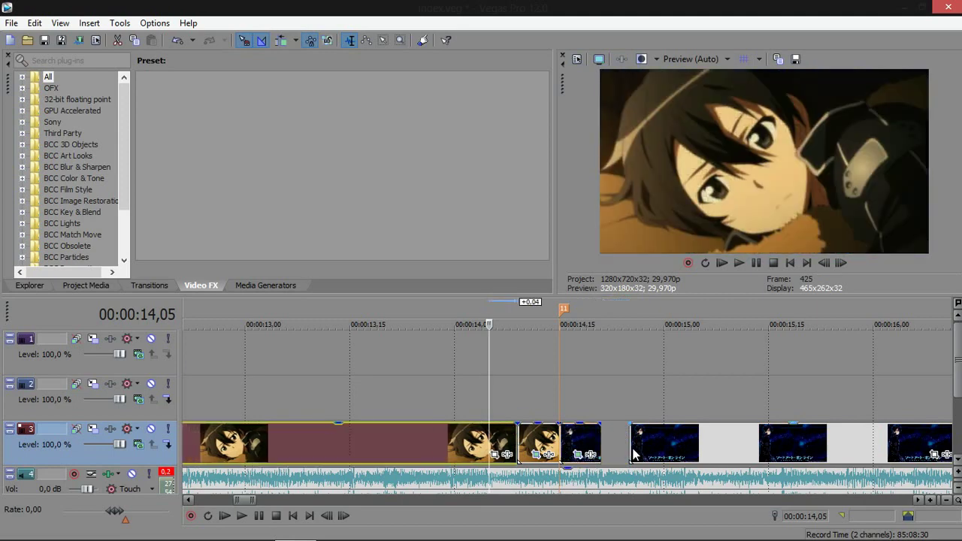
key(ctrl+z)
key(ctrl+z)
Step: Play the timeline across marker 11 to preview the shortened zoom transition
scroll(586, 436, down, 3)
click(533, 420)
key(space)
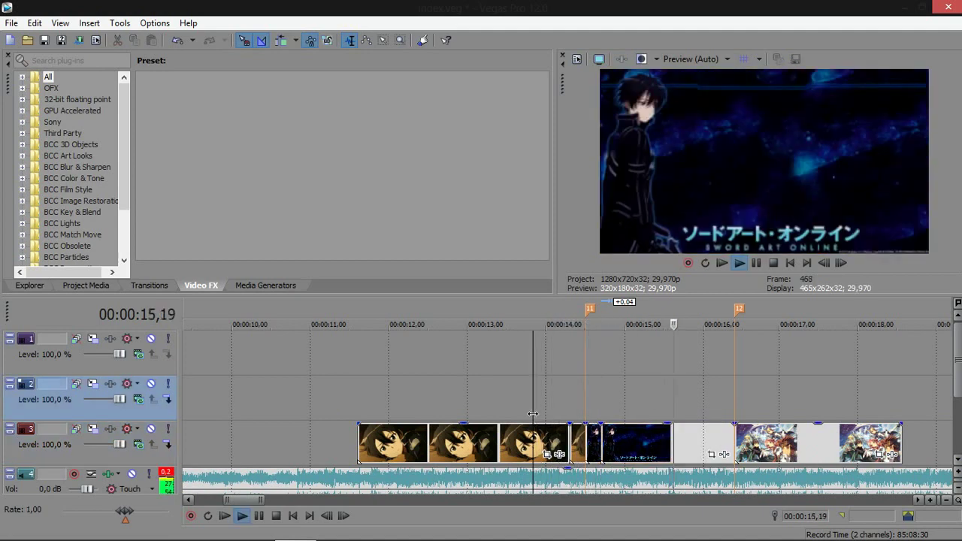
key(space)
click(699, 437)
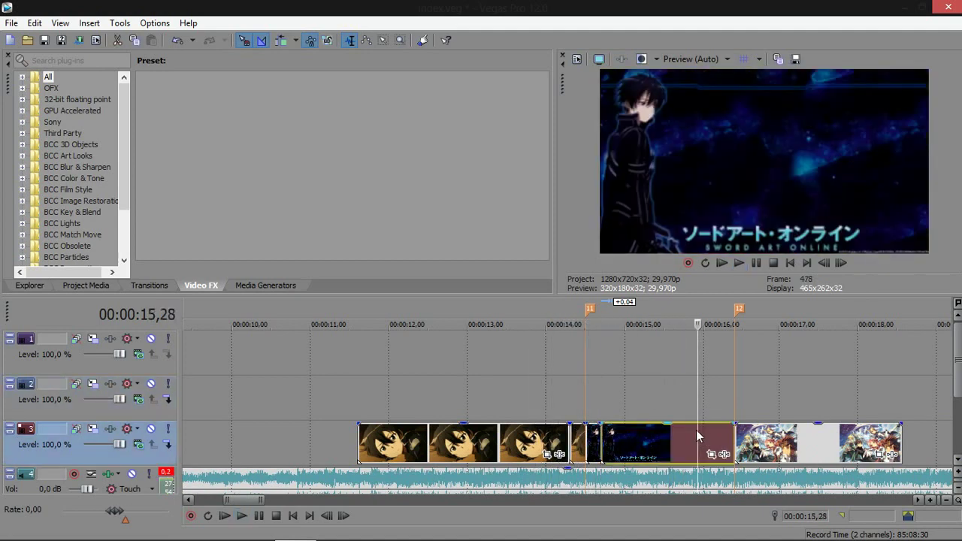
click(569, 416)
click(593, 410)
click(562, 406)
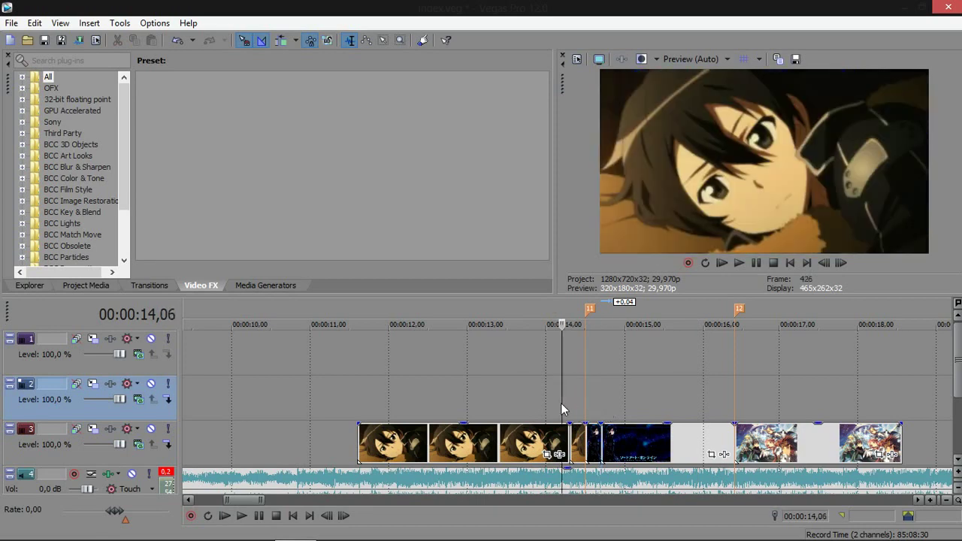
click(720, 417)
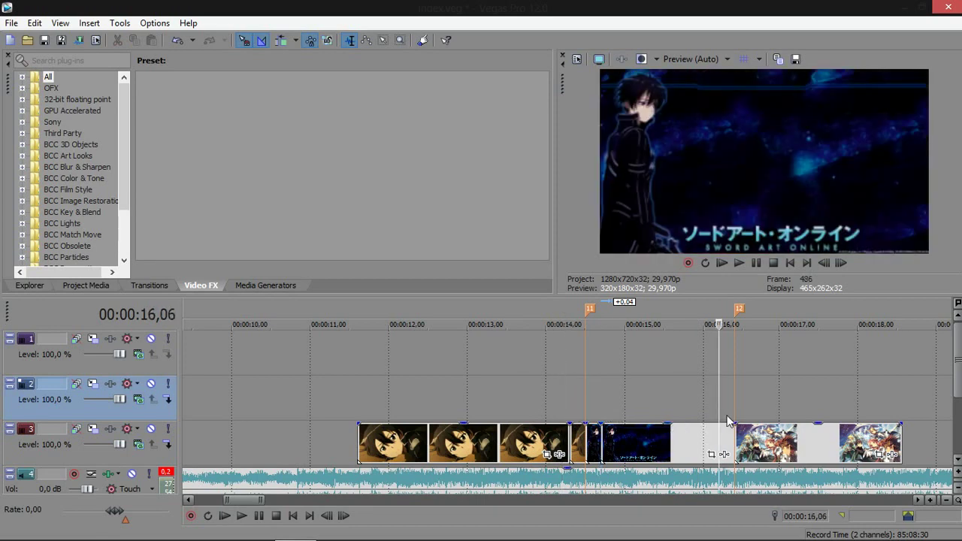
Step: Split the long blue image event at 00:00:16,07, five frames before marker 12
click(733, 426)
scroll(677, 421, up, 3)
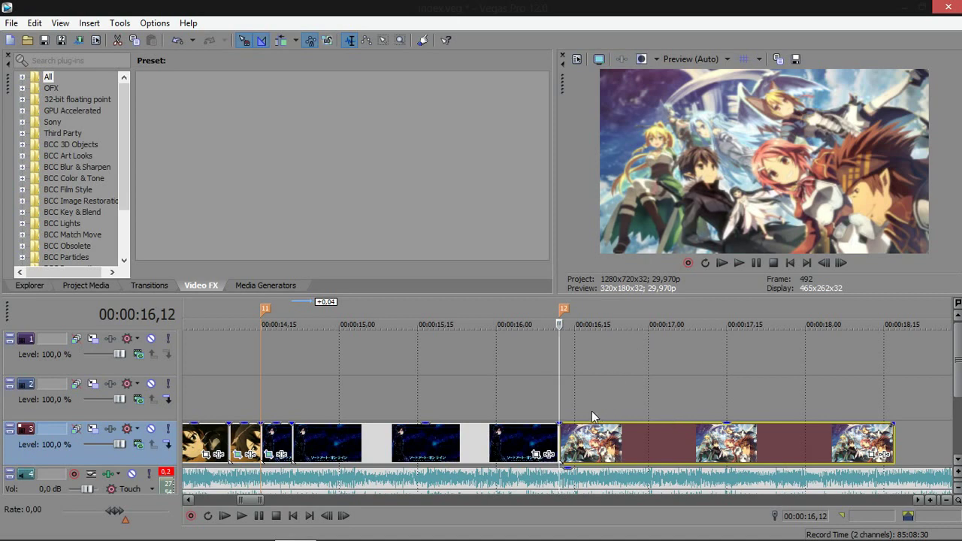
key(Left)
key(Left)
key(Left)
key(Right)
key(Right)
key(Right)
key(Left)
key(Left)
key(Left)
key(Left)
key(Left)
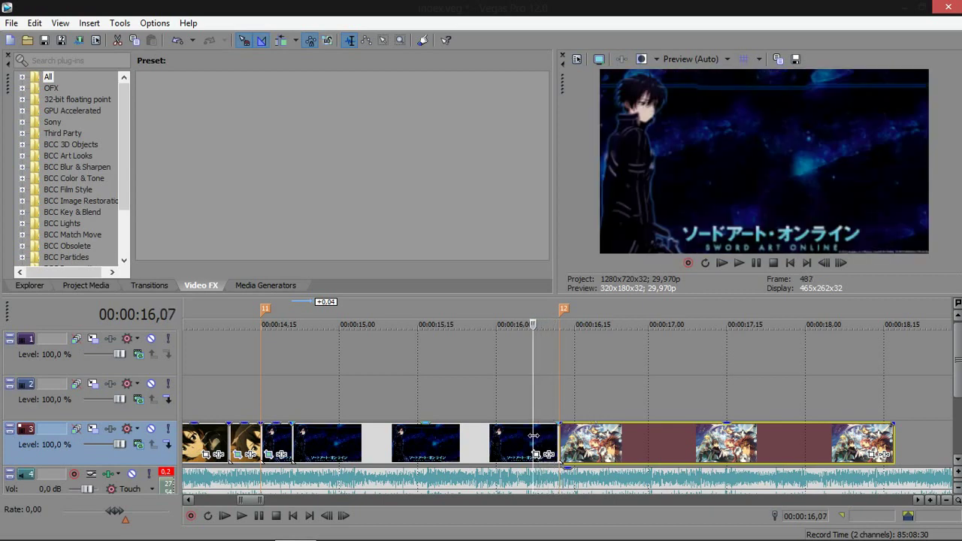
key(s)
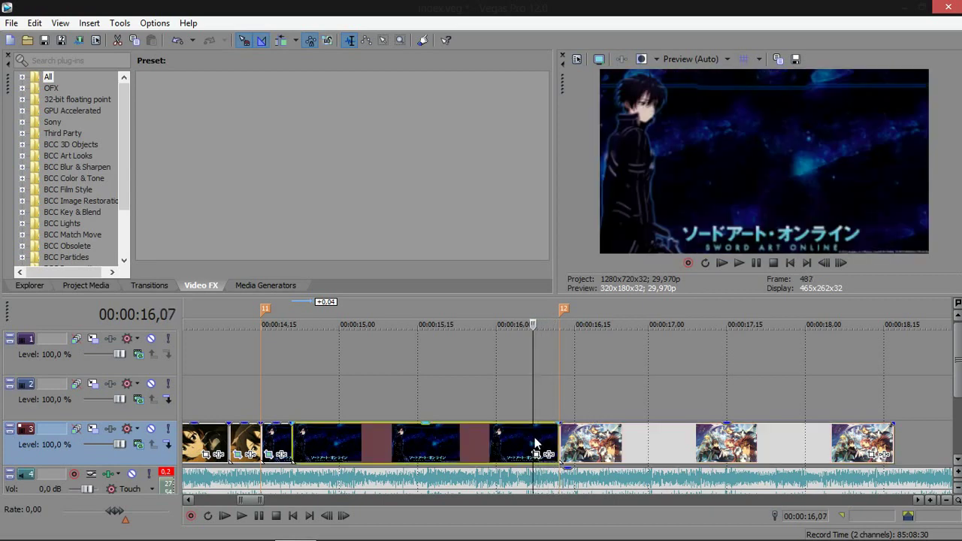
Step: Shrink the Pan/Crop frame of the five-frame blue segment to about 28,9 by 16,2 at 00:00:00,05
click(550, 442)
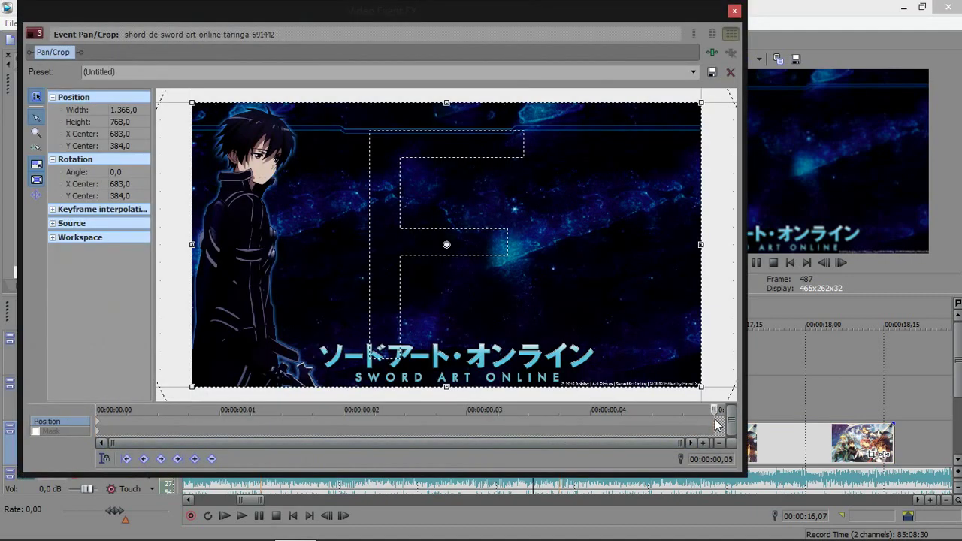
drag(701, 386, 479, 247)
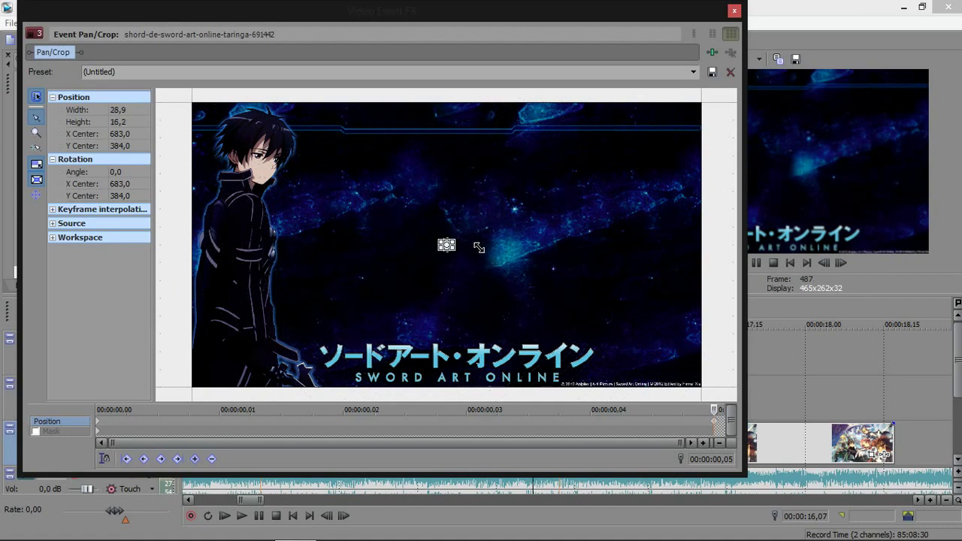
click(735, 12)
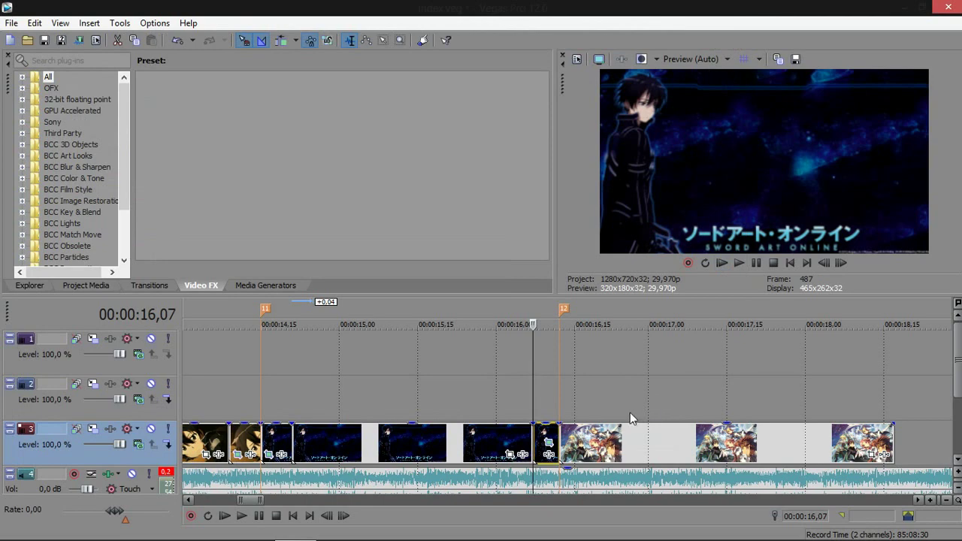
Step: Move the group image event up to track 2 so it starts at 00:00:16,10, two frames before marker 12
click(612, 454)
drag(612, 454, 606, 411)
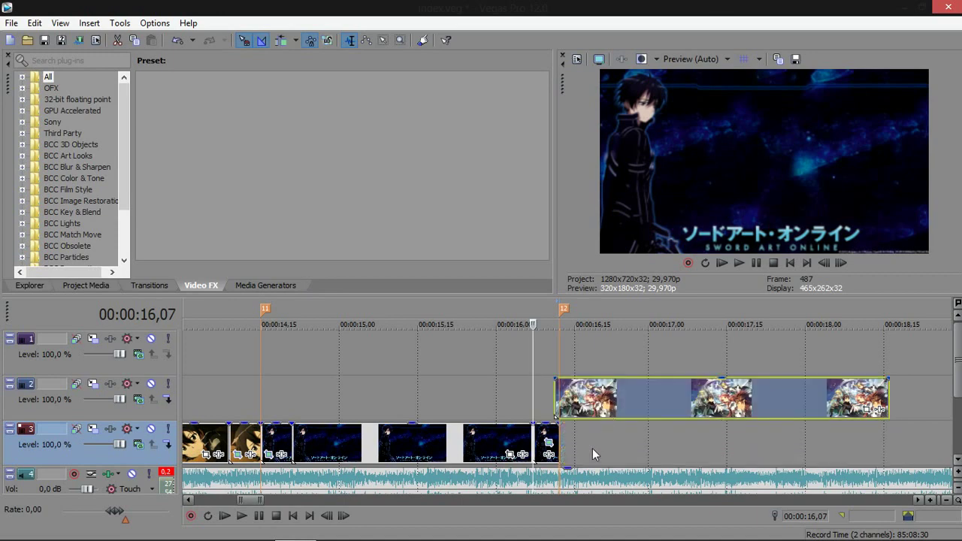
click(562, 399)
scroll(561, 399, up, 2)
key(Right)
mouse_move(613, 401)
mouse_down()
mouse_move(621, 401)
mouse_move(603, 398)
mouse_up()
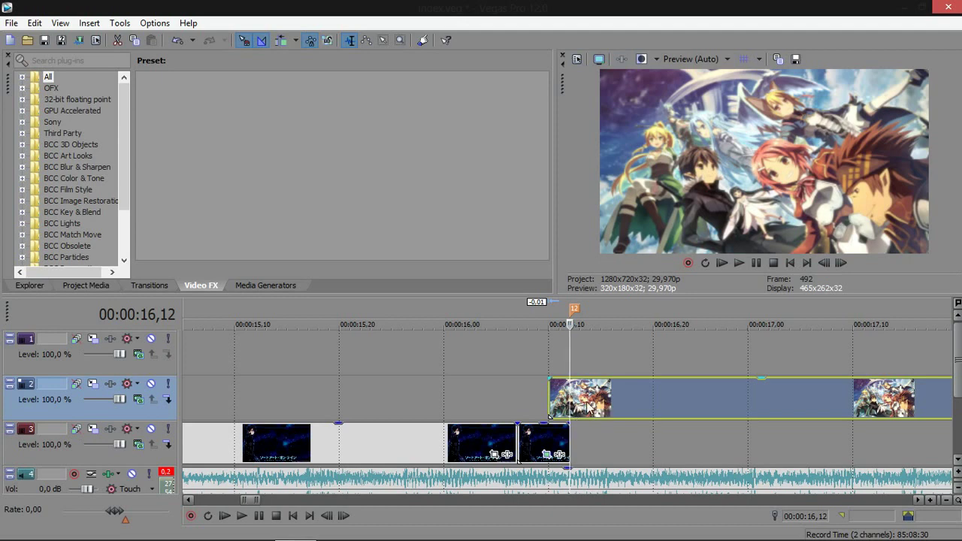
Step: Split the group image event at 00:00:16,15 and fade in its first segment up to marker 12
key(Right)
key(Right)
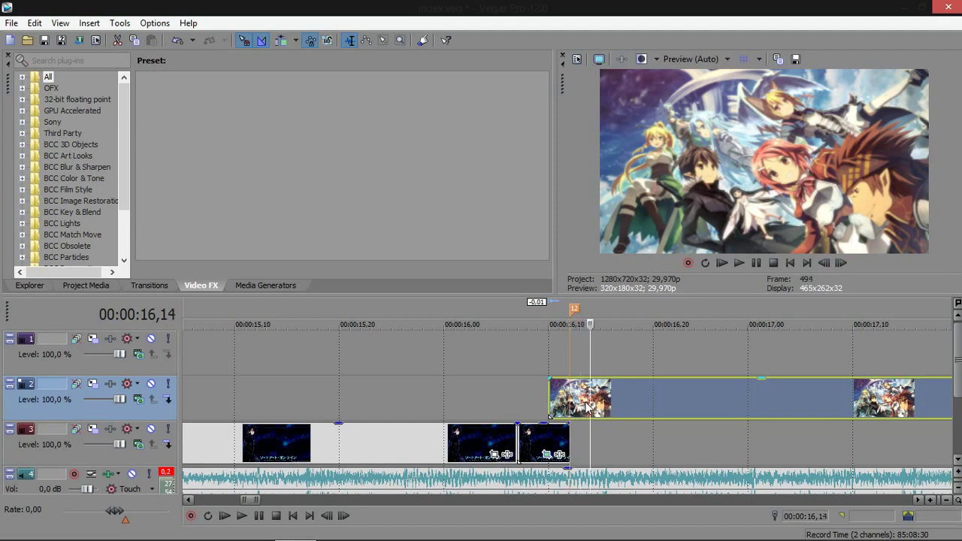
key(Right)
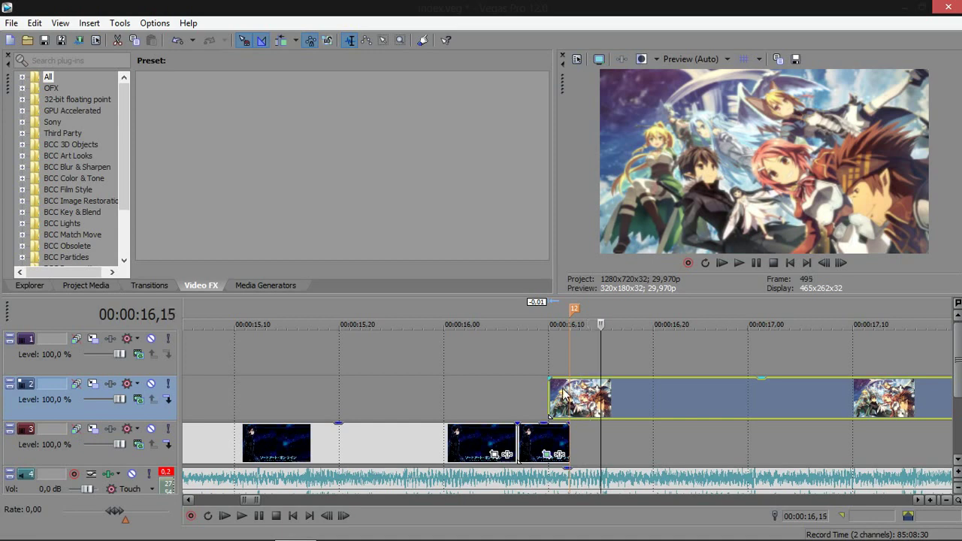
key(s)
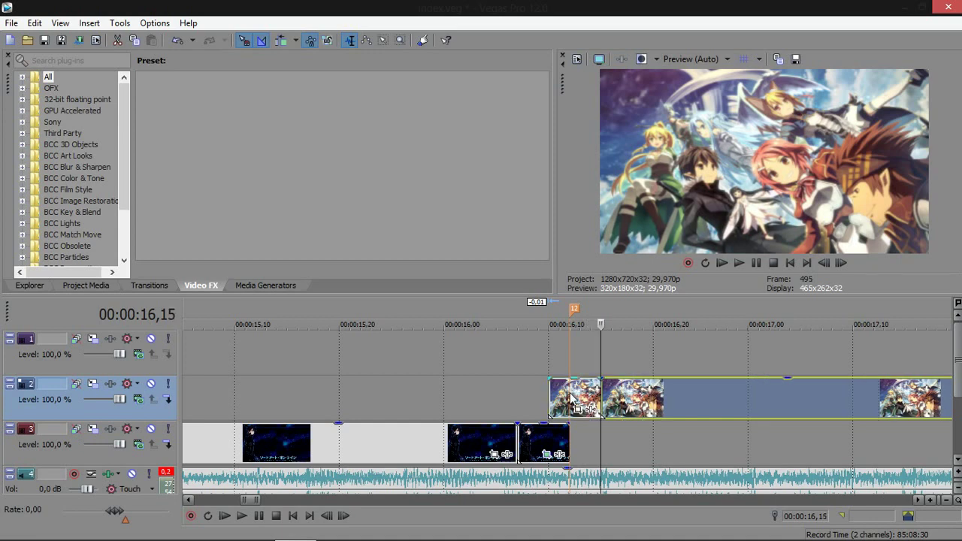
click(572, 399)
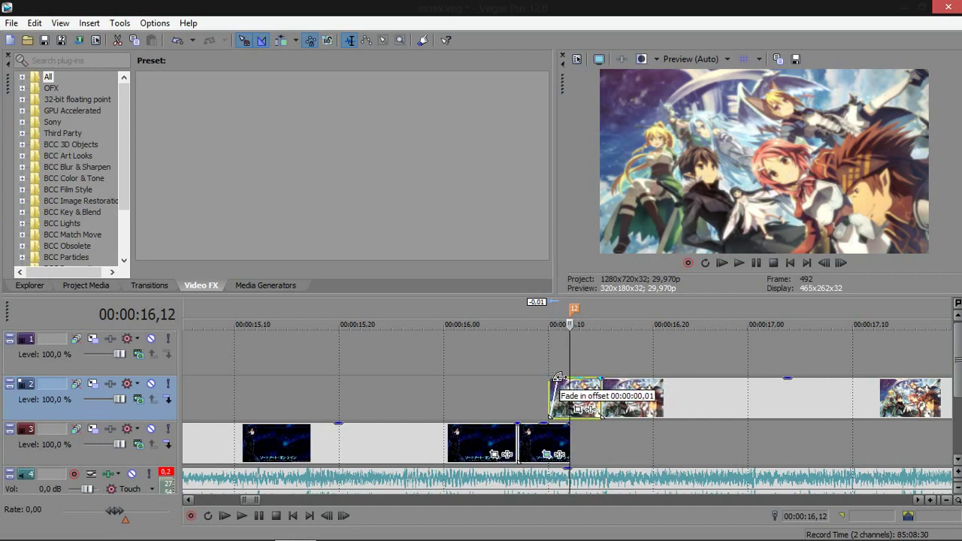
Step: Set the short group image segment's Pan/Crop frame at 00:00:00,05 to about 1.249,6 by 781,4 and preview the transition
click(580, 409)
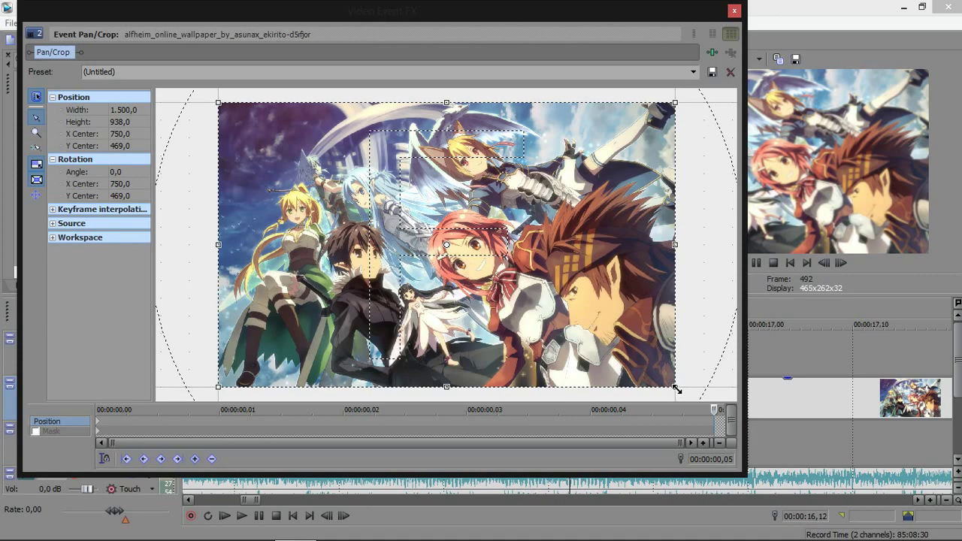
drag(676, 389, 630, 362)
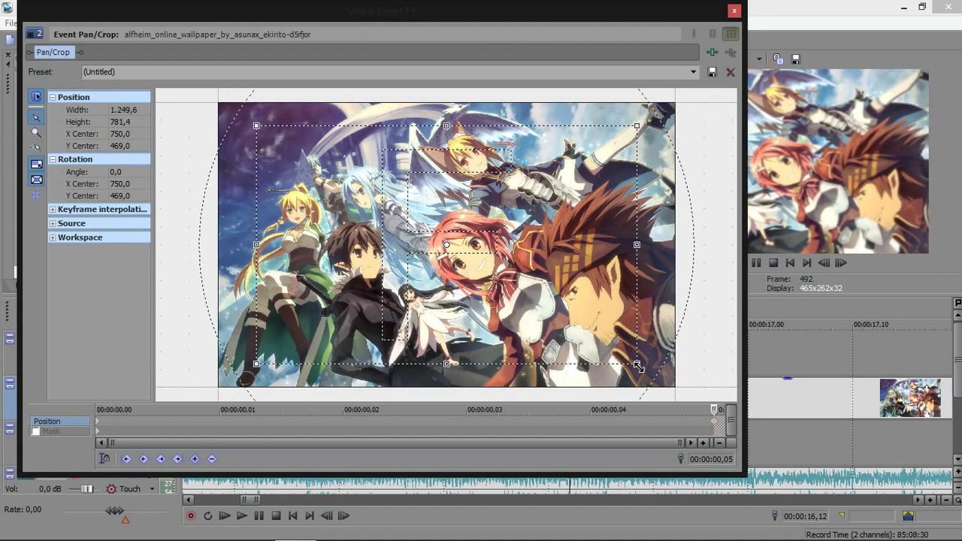
click(733, 12)
click(497, 359)
key(space)
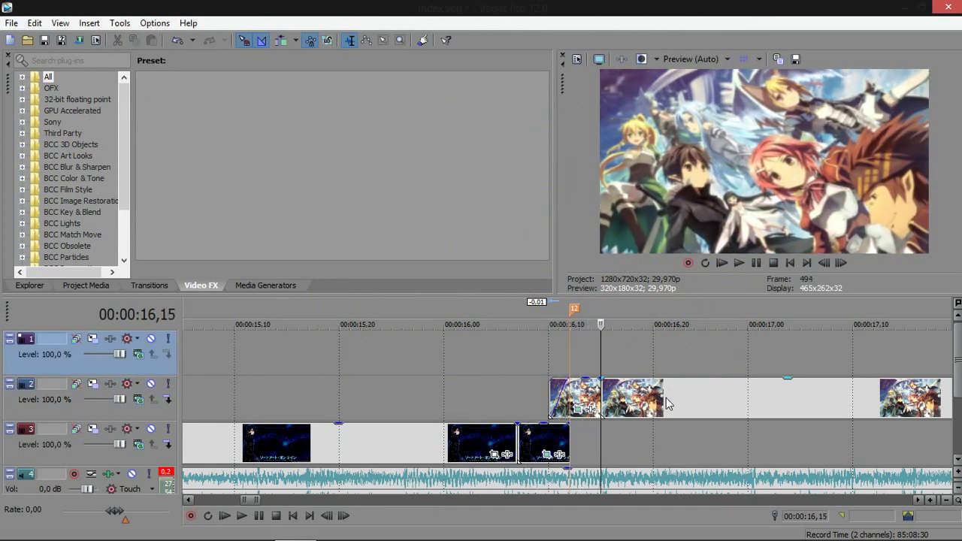
Step: Delete the second group image segment and extend the first one to 00:00:17,15
click(650, 406)
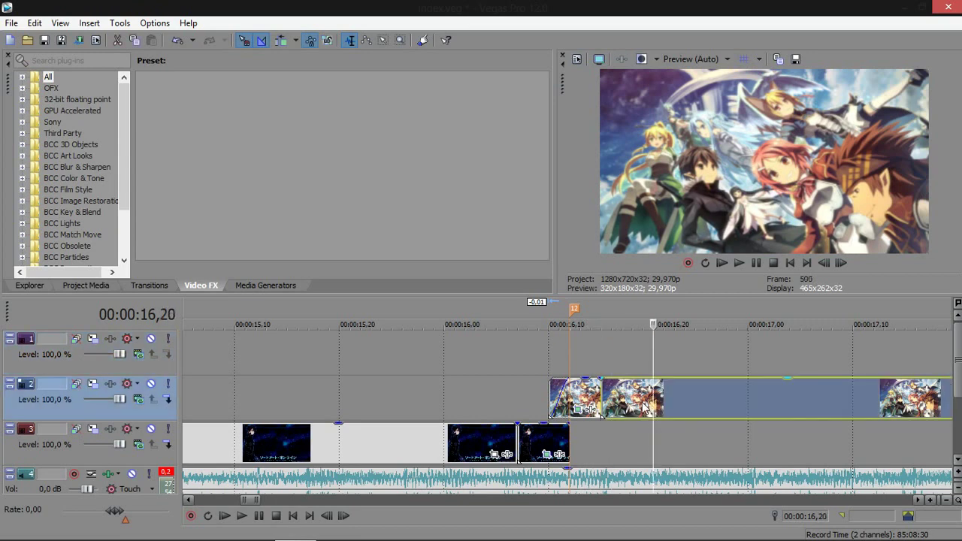
drag(618, 404, 905, 392)
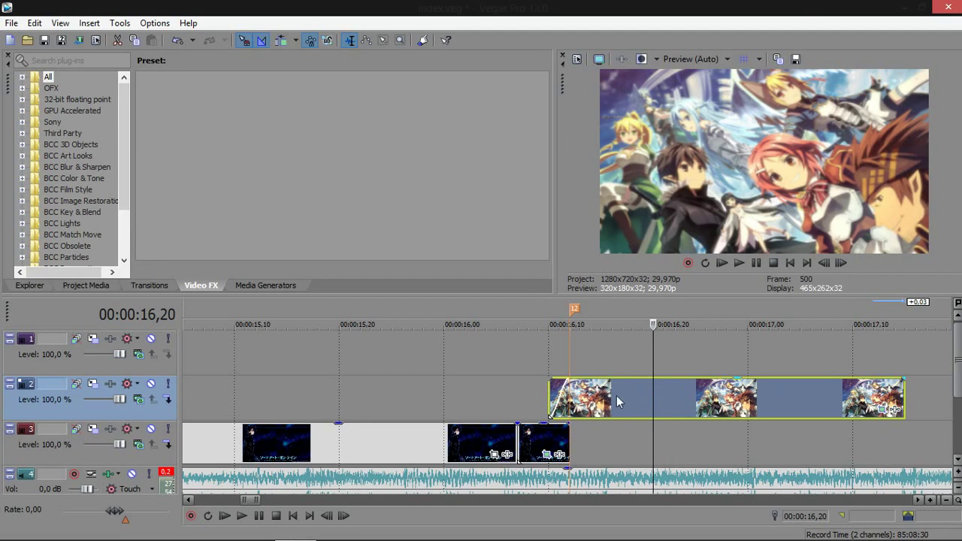
Step: Play the timeline across marker 12 to preview the zoom and fade between the blue and group images
click(489, 385)
key(space)
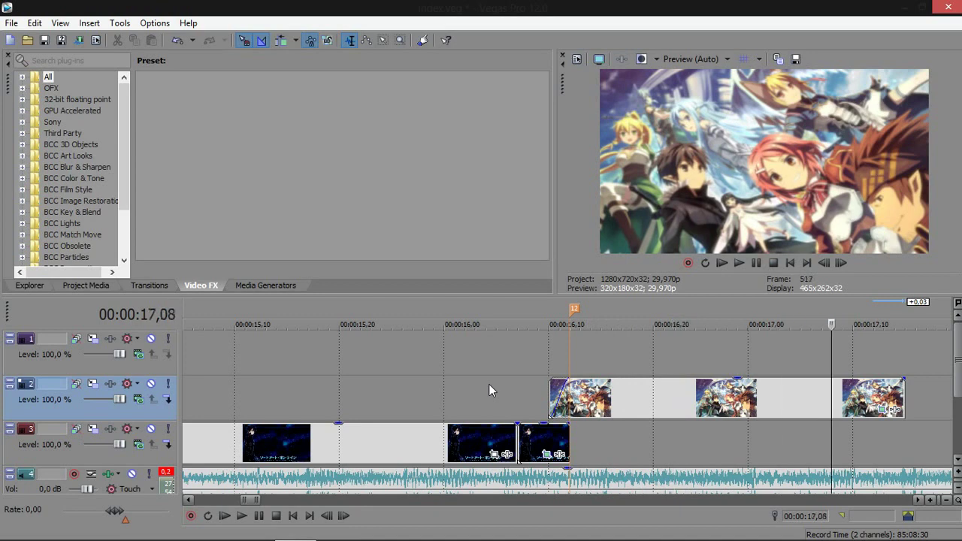
scroll(517, 362, down, 2)
click(369, 375)
key(space)
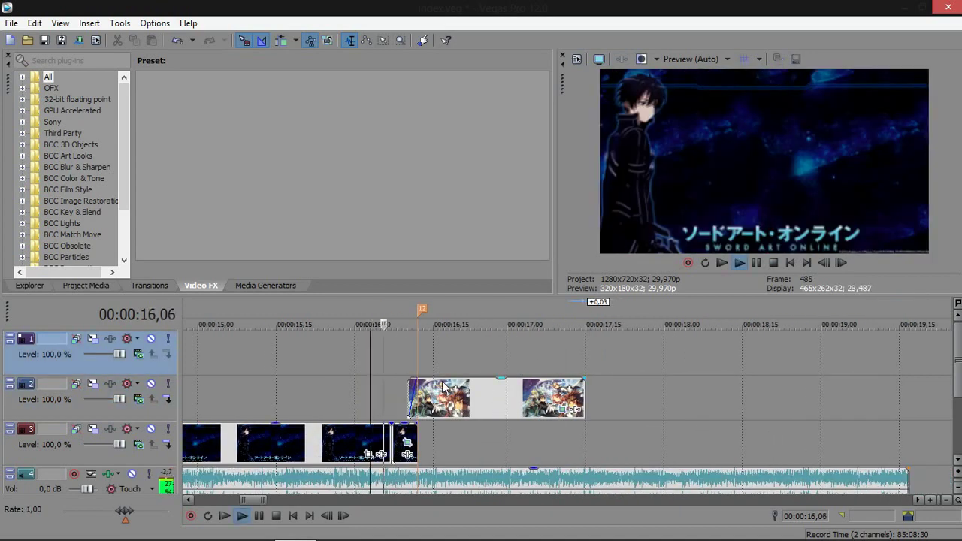
key(space)
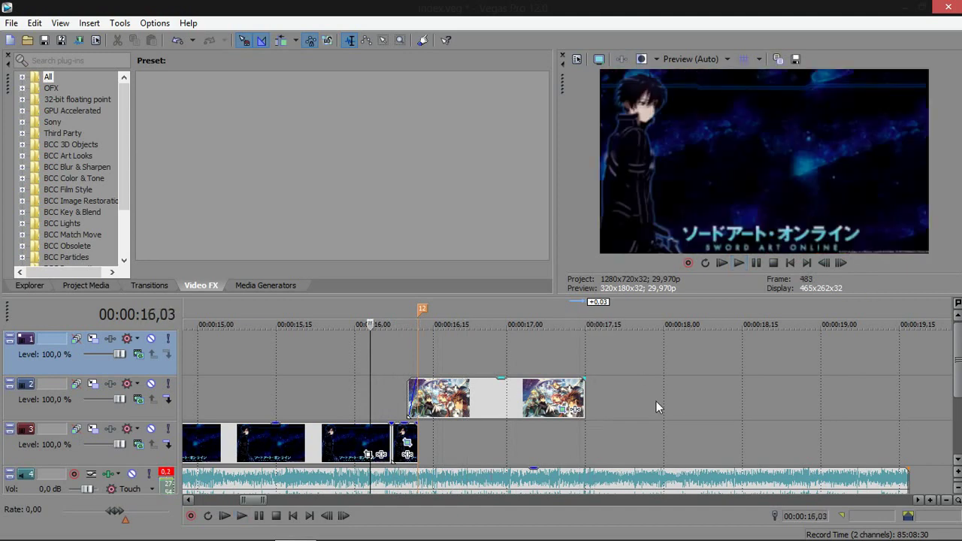
Step: Extend the end of the group image event to 00:00:18,02 and replay the transition at marker 12
drag(584, 396, 673, 397)
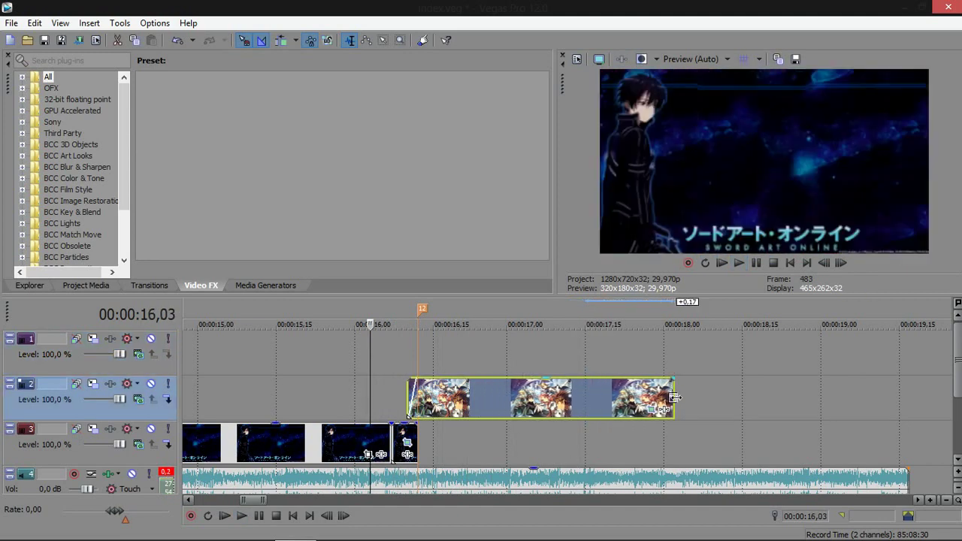
key(space)
key(space)
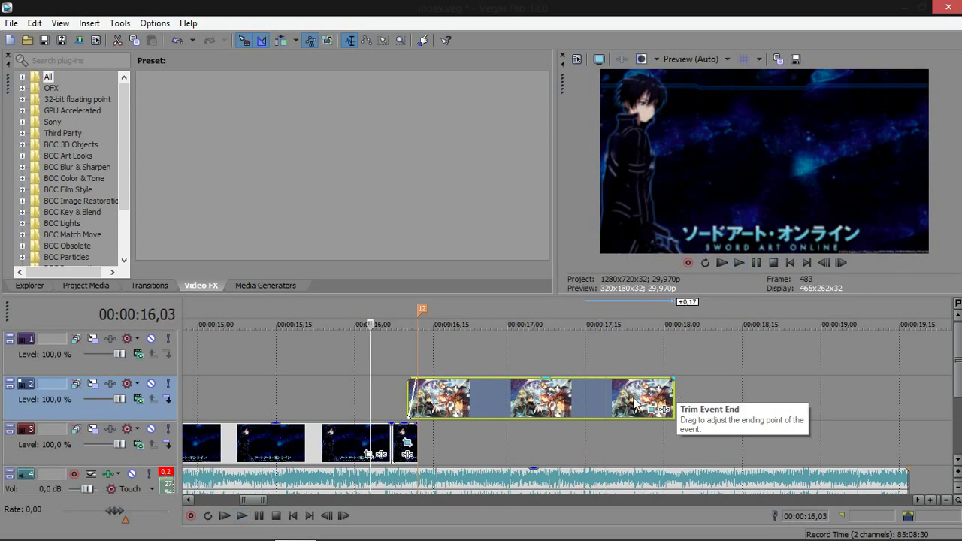
key(space)
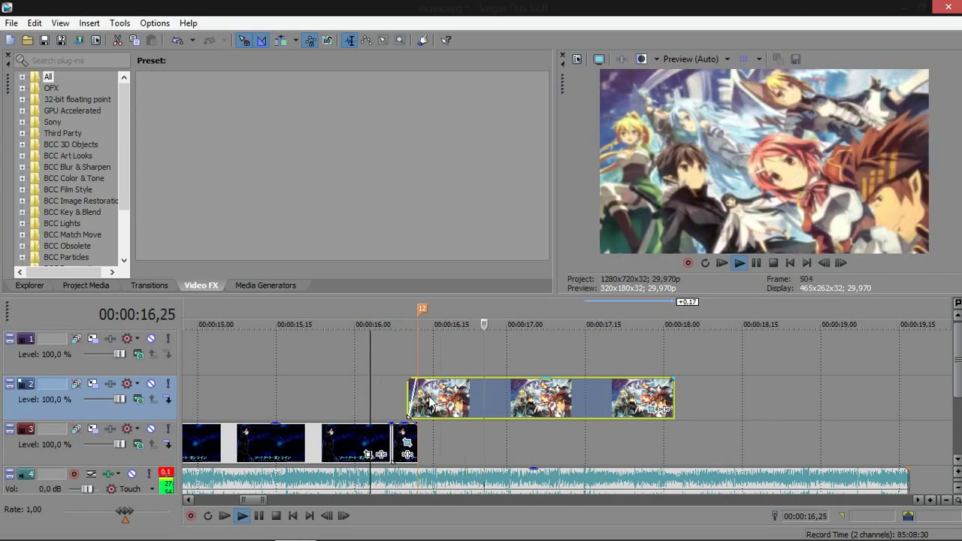
key(space)
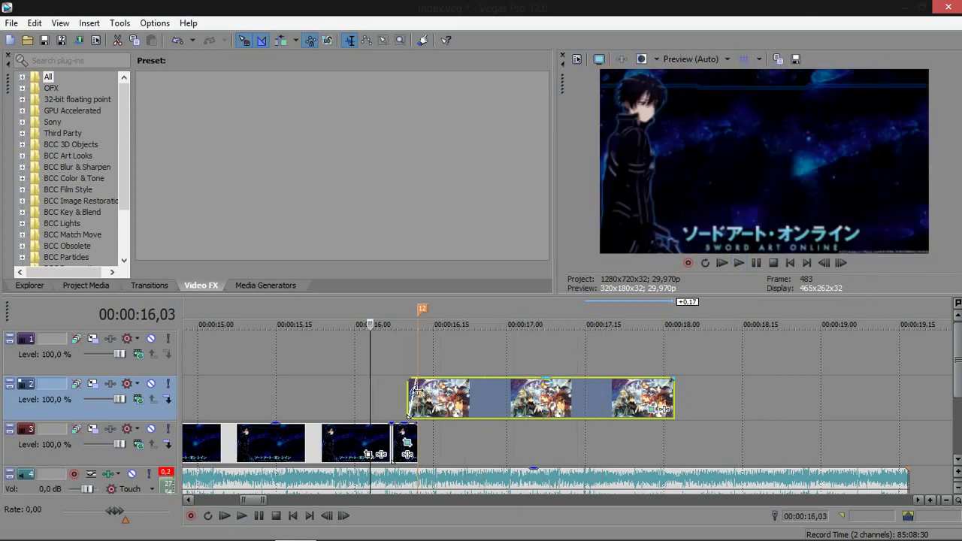
Step: Shift the group image event's start to 00:00:16,11, one frame before marker 12, and play the transition
click(410, 390)
scroll(457, 396, up, 4)
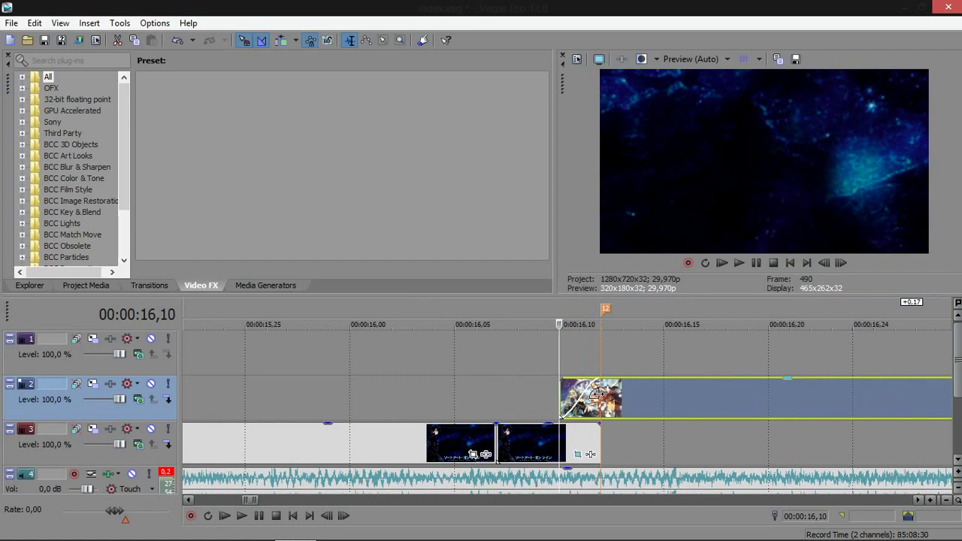
drag(624, 393, 639, 393)
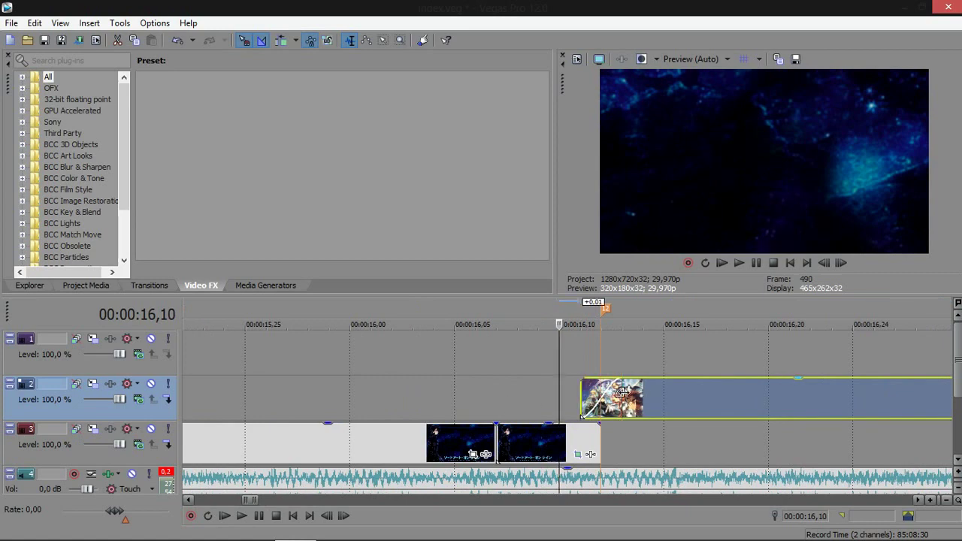
click(437, 386)
key(space)
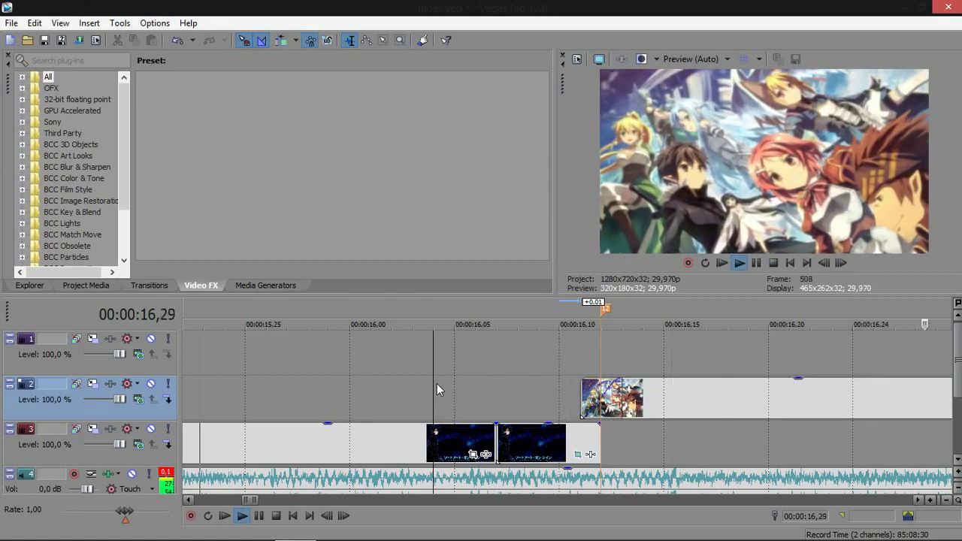
Step: Replay the transition at marker 12 and scrub through the group image's fade-in over the blue image
key(space)
scroll(499, 393, down, 2)
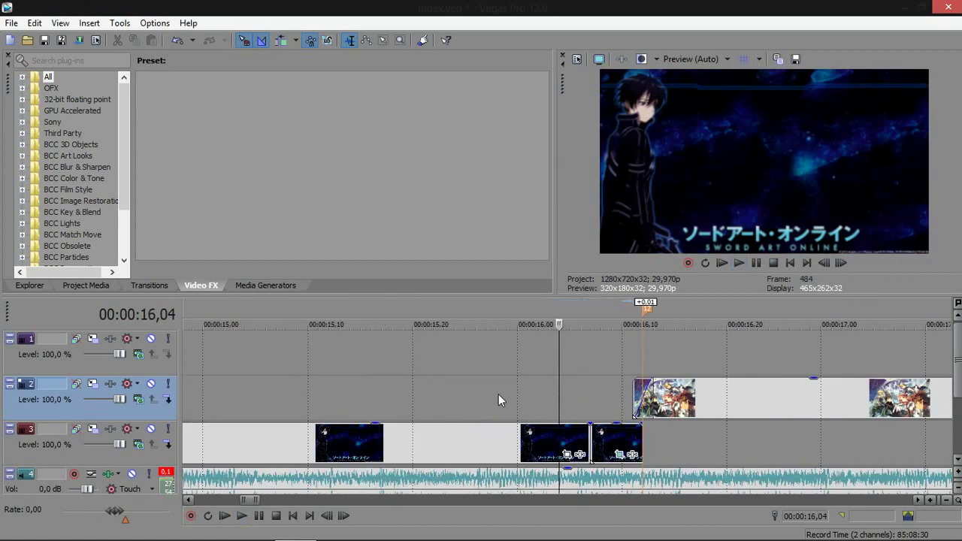
key(space)
key(space)
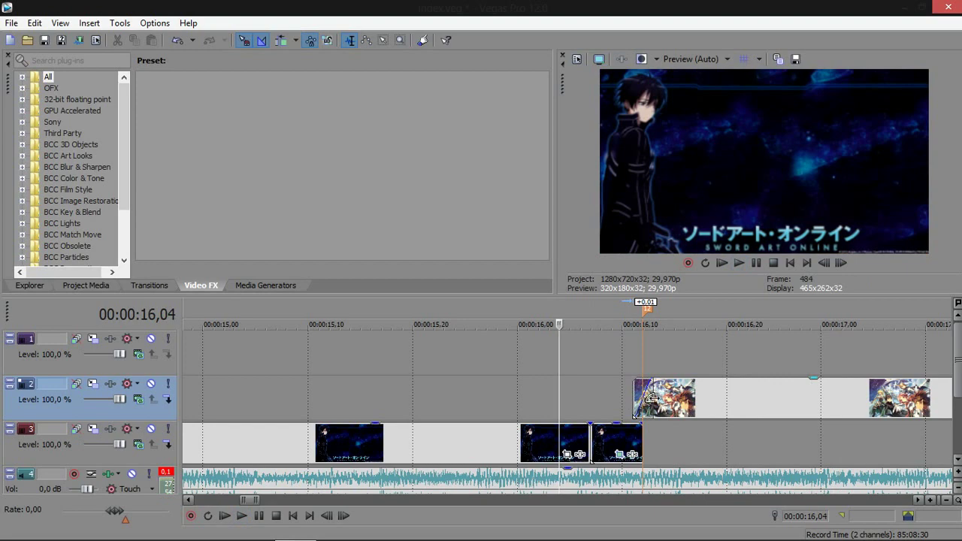
key(space)
key(space)
drag(635, 378, 653, 377)
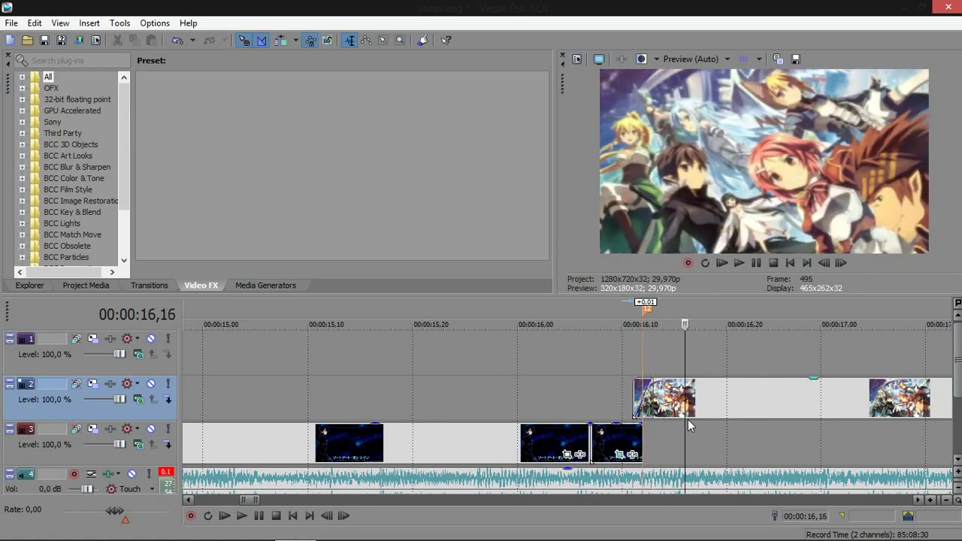
click(573, 382)
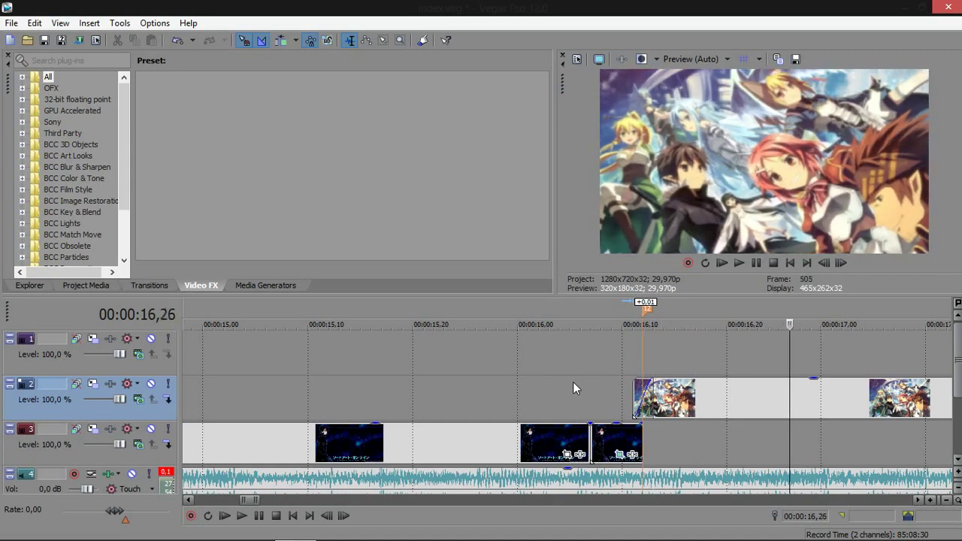
key(j)
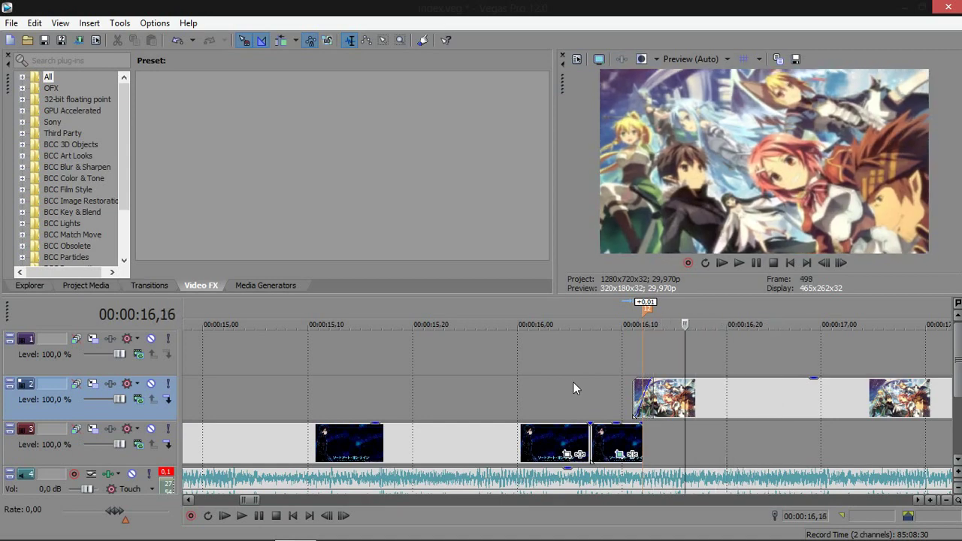
Step: Review the blue image segments before marker 12 and scrub across the opening frames of the group image's zoom
scroll(573, 383, down, 3)
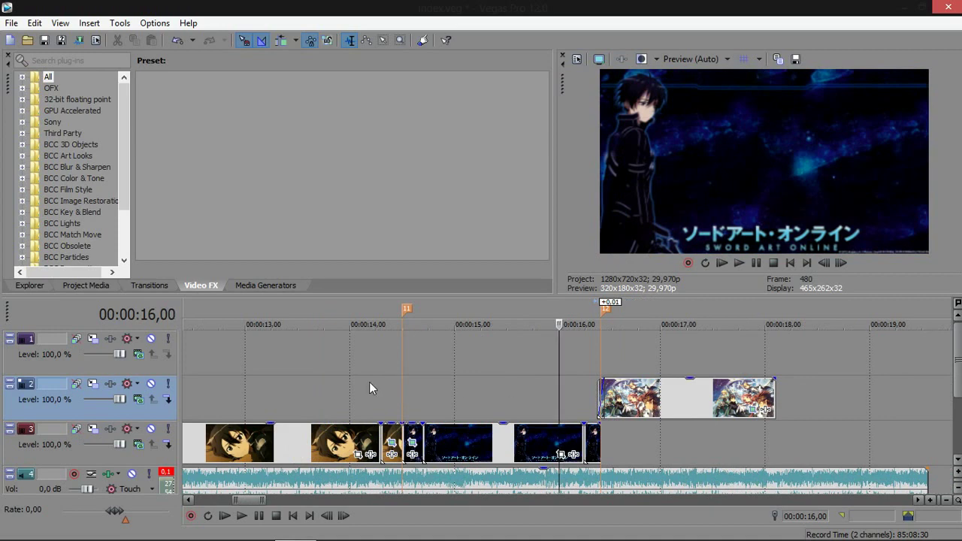
click(369, 383)
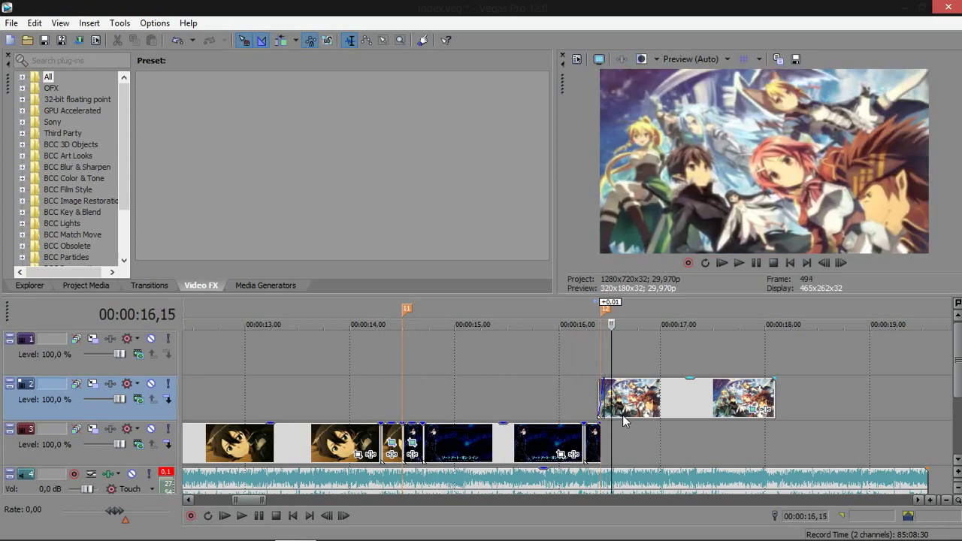
key(j)
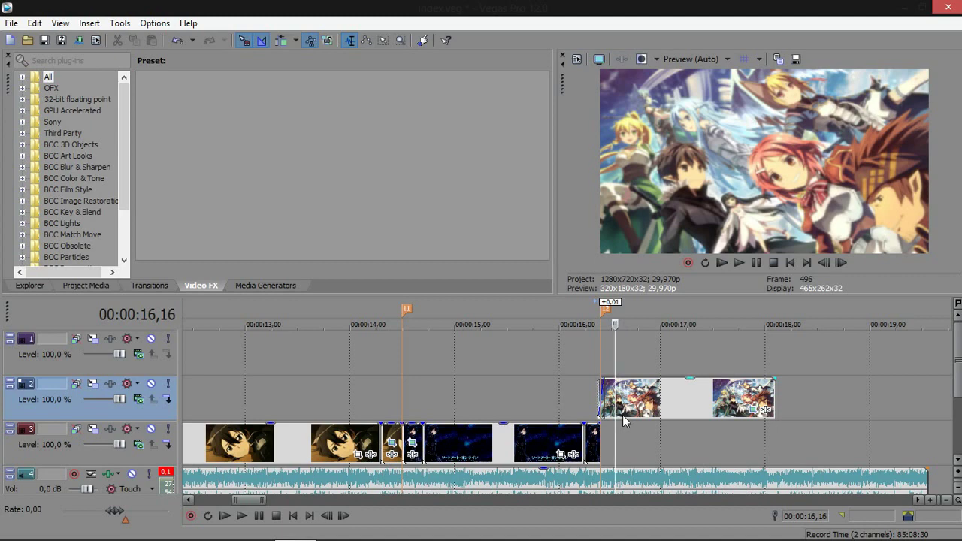
key(l)
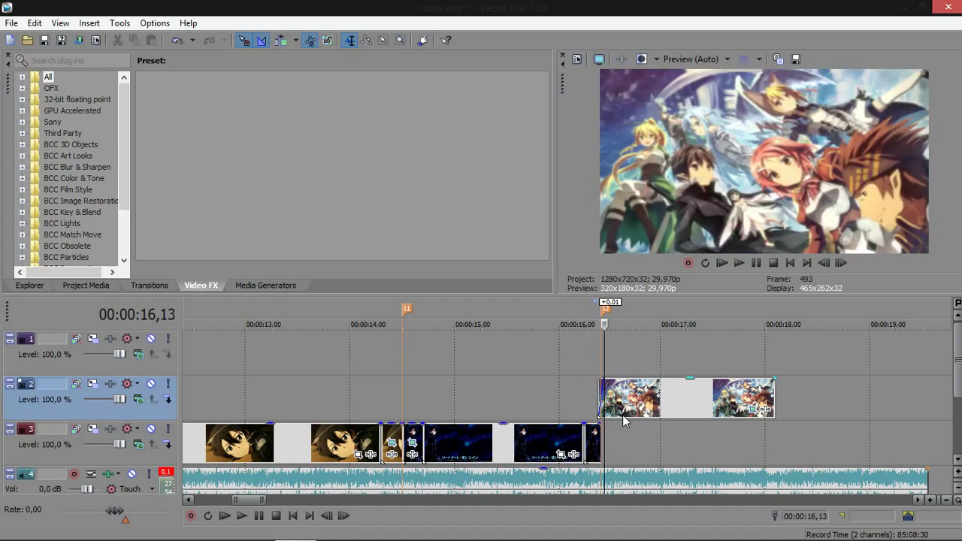